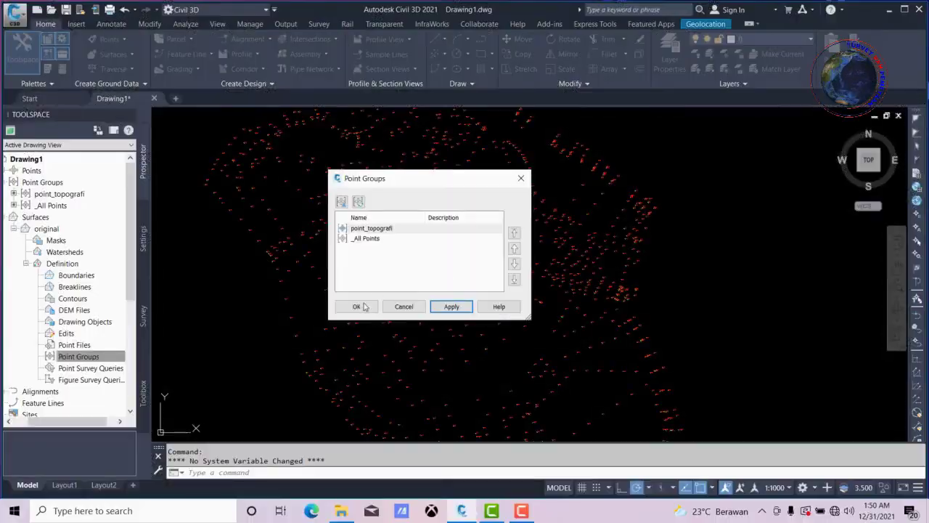
Add point group point_topografi to surface 'original', then zoom around to inspect the contours
left_click(358, 306)
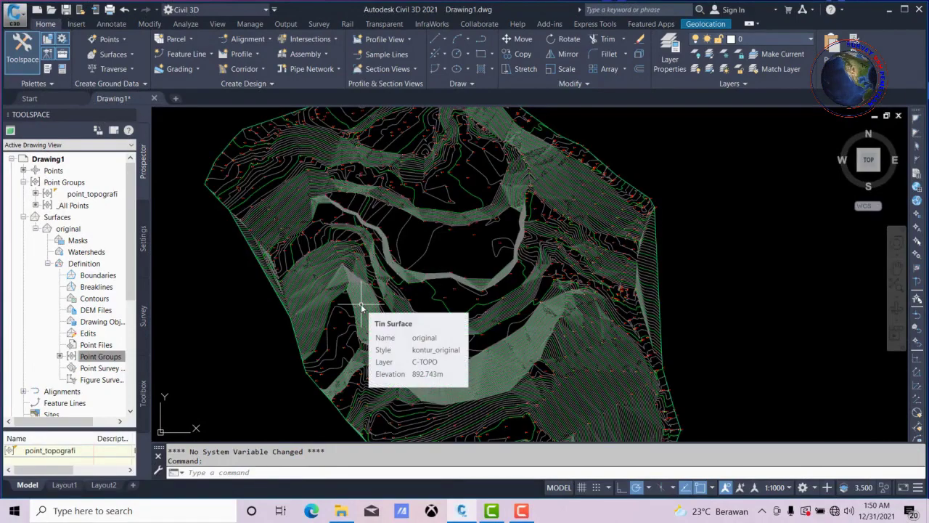
scroll(459, 194, "down", 2)
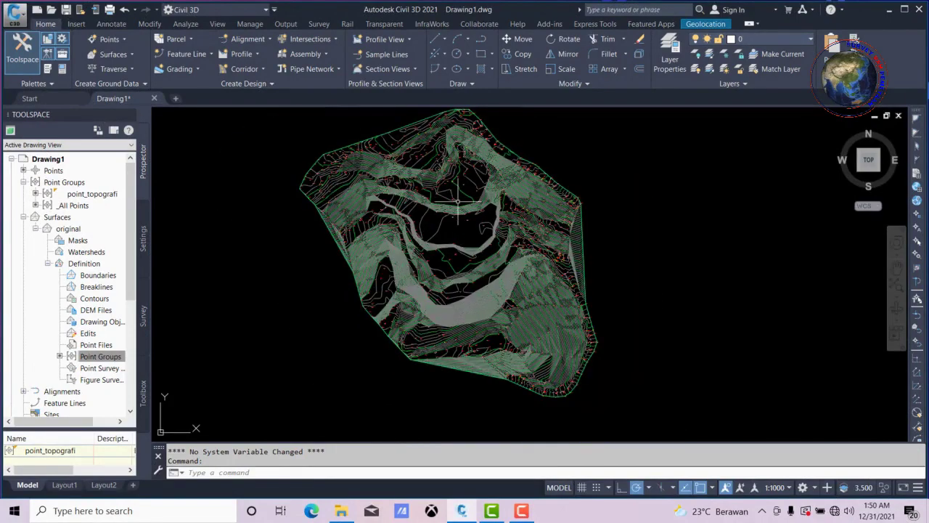
scroll(459, 240, "up", 2)
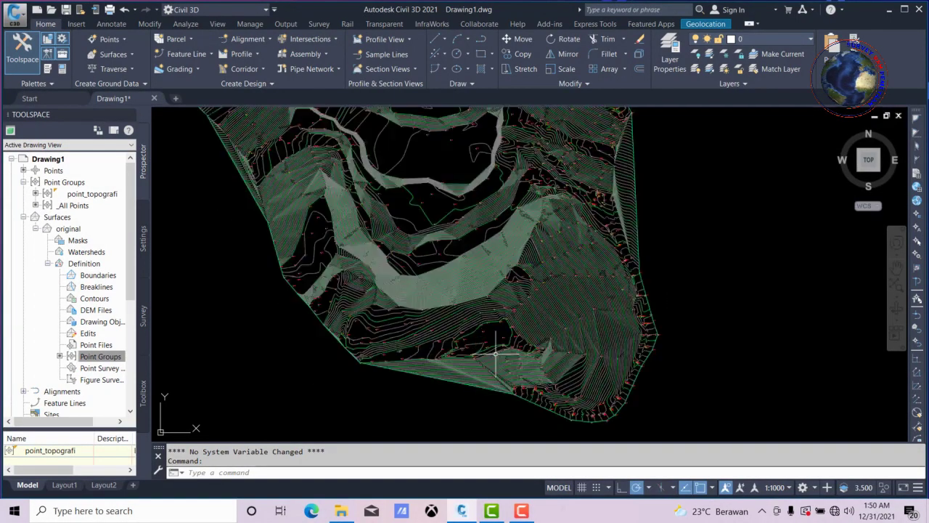
scroll(498, 349, "up", 2)
scroll(480, 290, "up", 2)
scroll(480, 278, "down", 2)
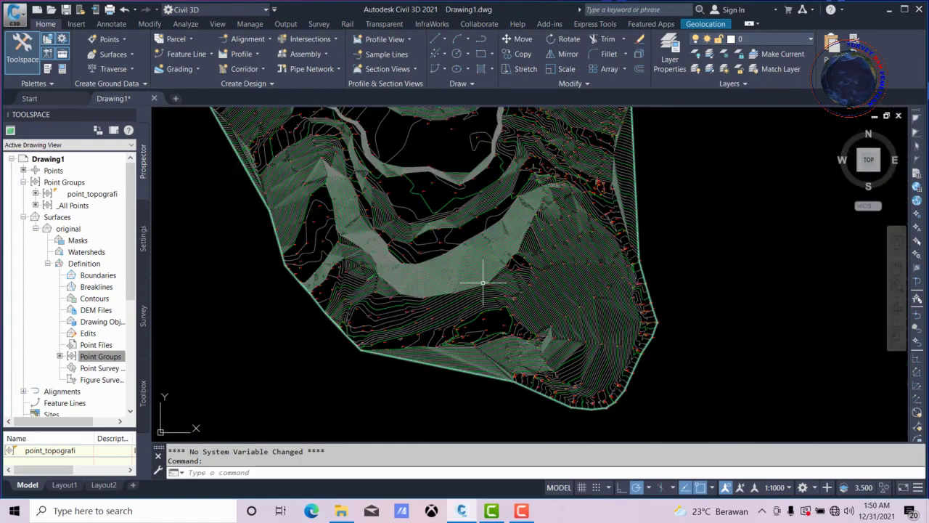
scroll(481, 269, "down", 2)
scroll(400, 182, "up", 3)
scroll(399, 196, "up", 2)
scroll(410, 202, "up", 2)
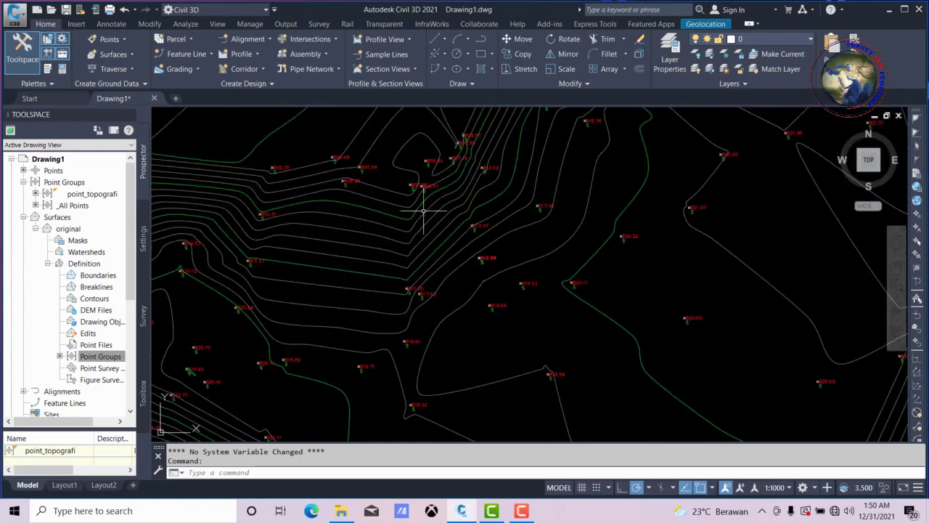
scroll(431, 202, "up", 2)
scroll(431, 203, "down", 2)
scroll(440, 200, "down", 4)
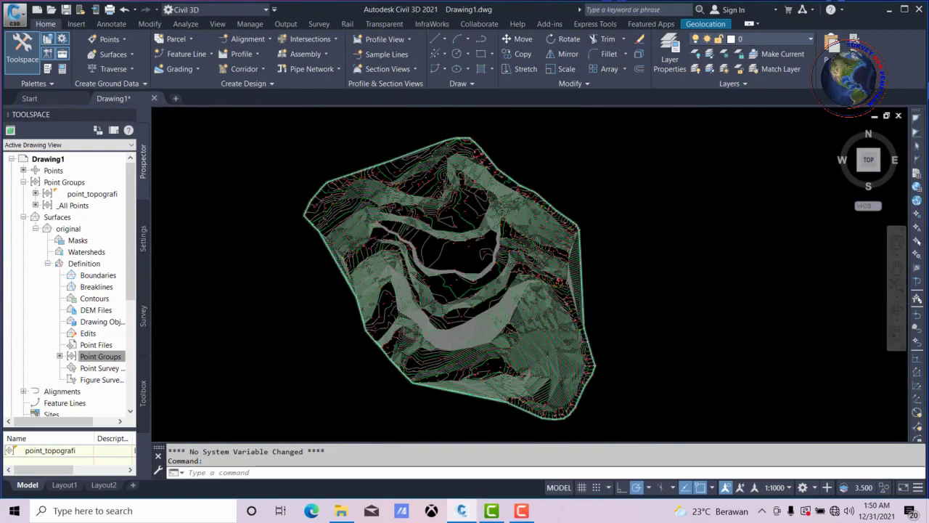
scroll(394, 240, "up", 3)
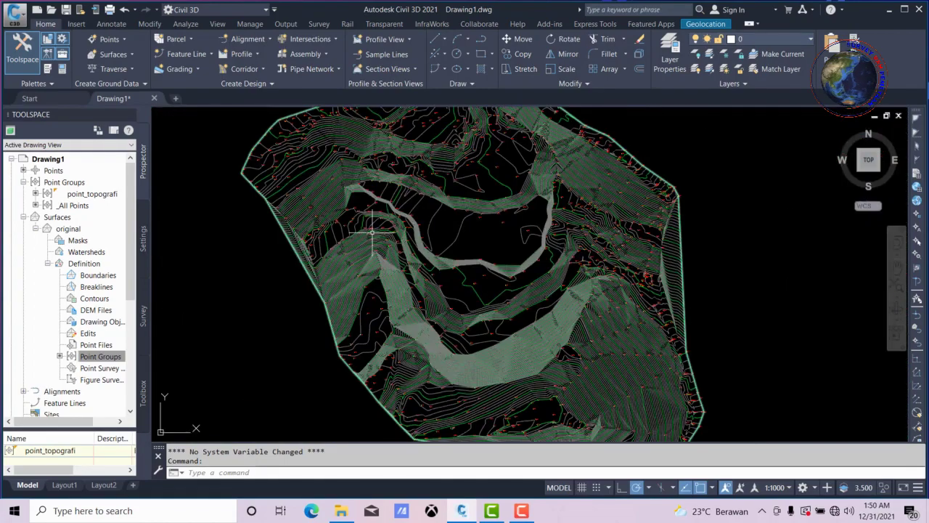
scroll(523, 273, "down", 5)
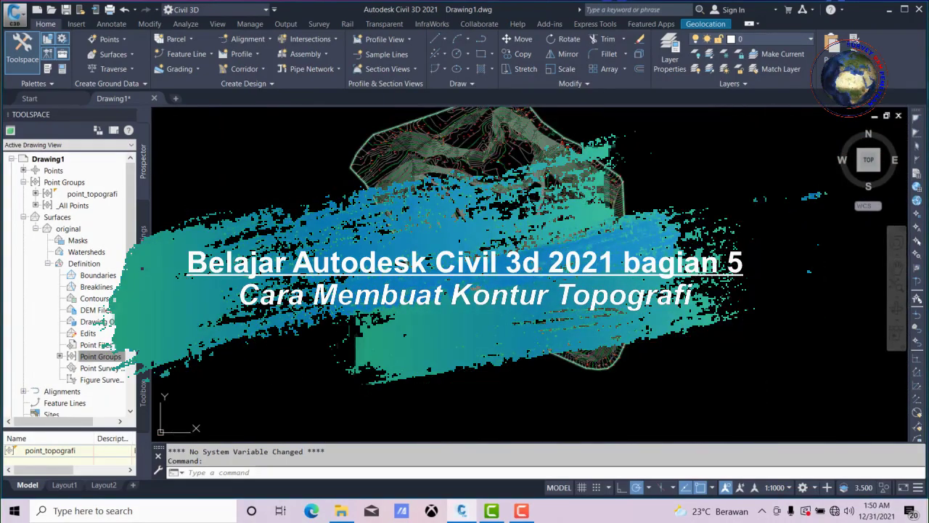
scroll(523, 273, "up", 6)
scroll(496, 168, "down", 5)
scroll(496, 167, "up", 1)
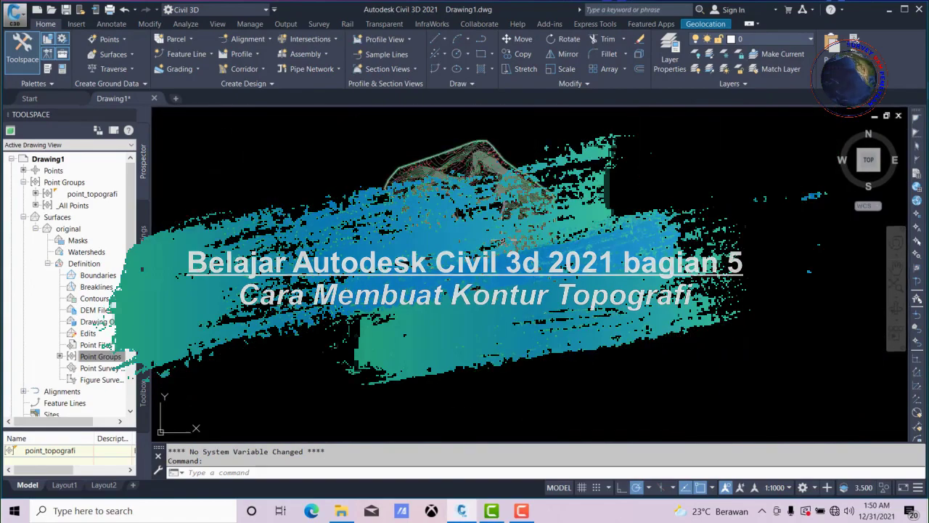
scroll(496, 167, "up", 2)
scroll(496, 167, "up", 2)
scroll(530, 301, "down", 3)
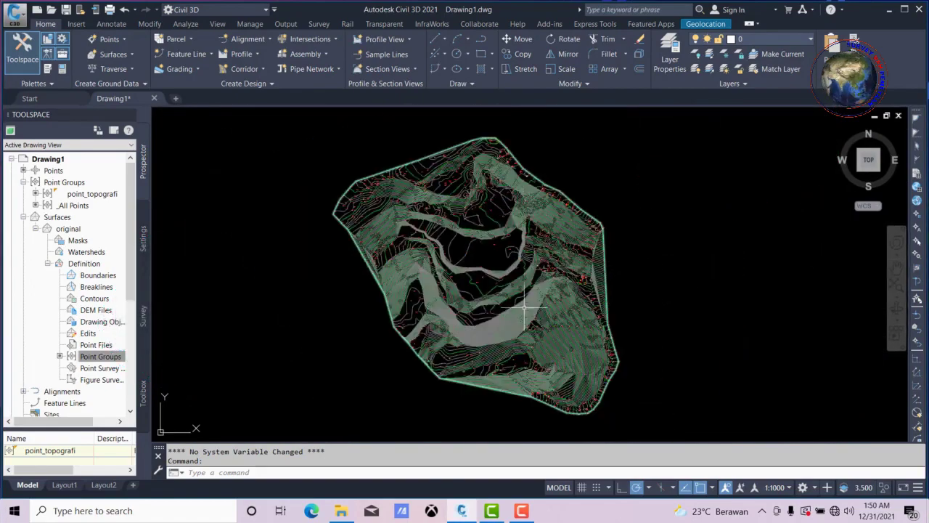
scroll(536, 293, "up", 5)
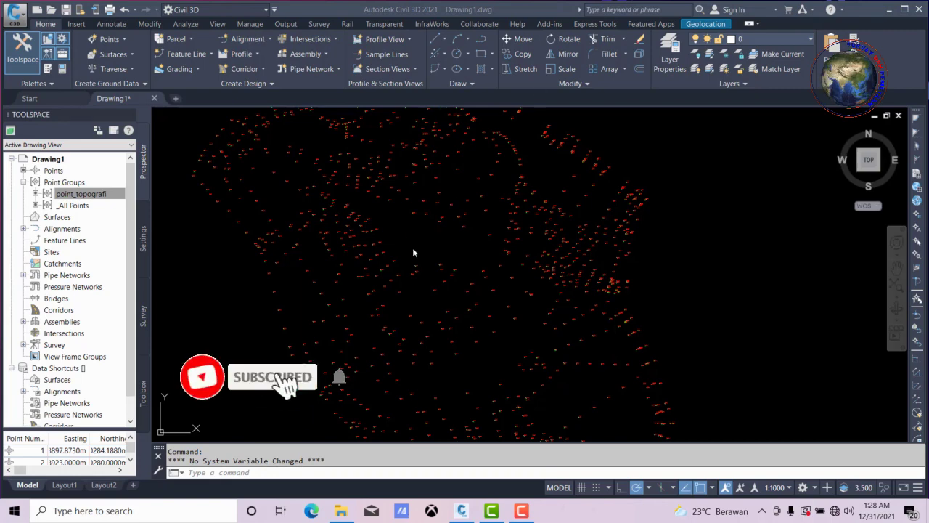
scroll(441, 259, "down", 3)
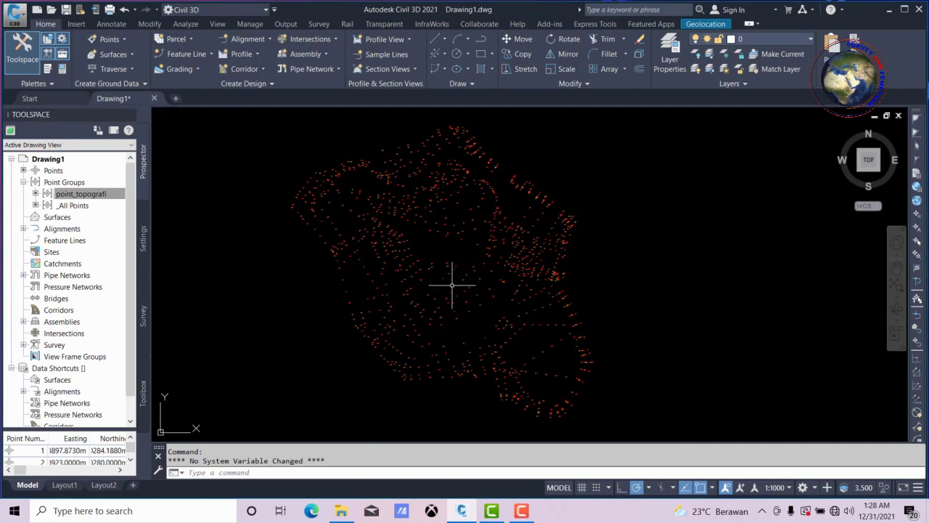
scroll(454, 253, "up", 2)
scroll(436, 233, "up", 3)
scroll(395, 233, "up", 3)
scroll(396, 231, "down", 5)
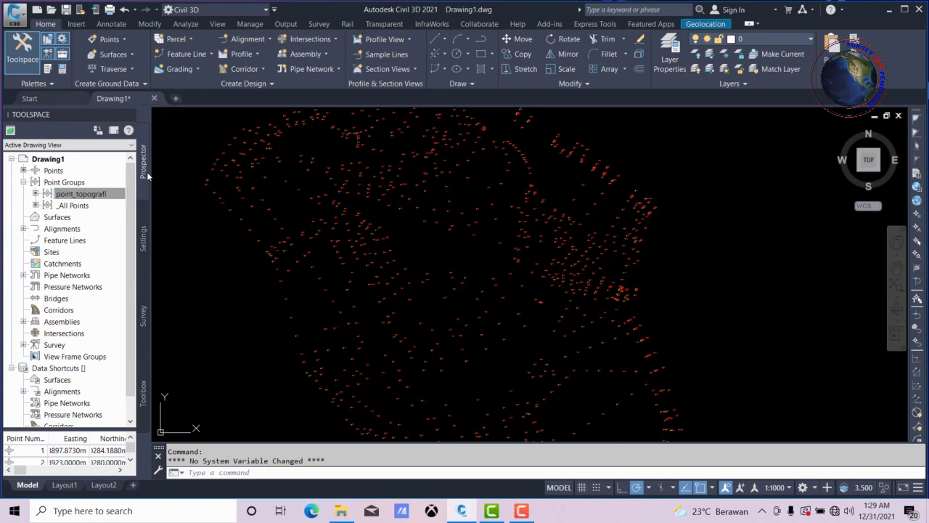
left_click(55, 217)
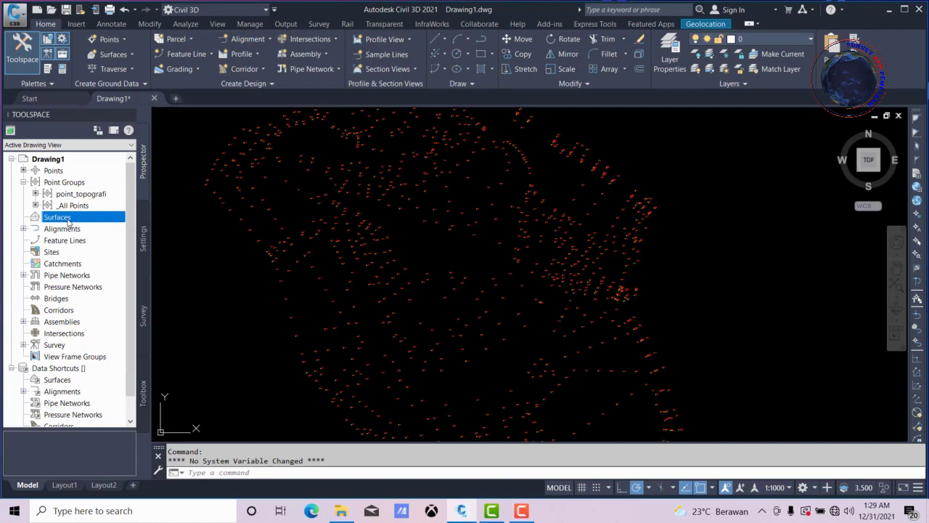
Start a new TIN surface named 'original' on layer C-TOPO from the Surfaces collection
right_click(67, 221)
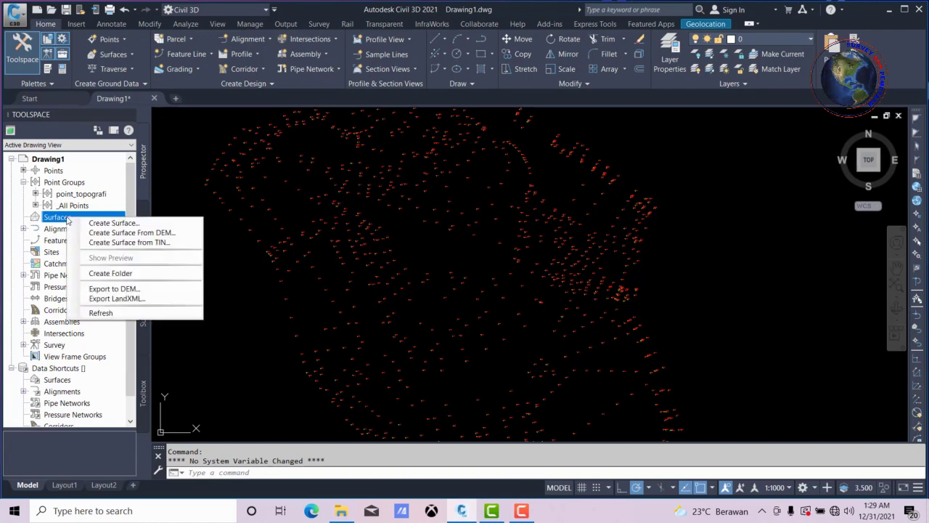
left_click(123, 225)
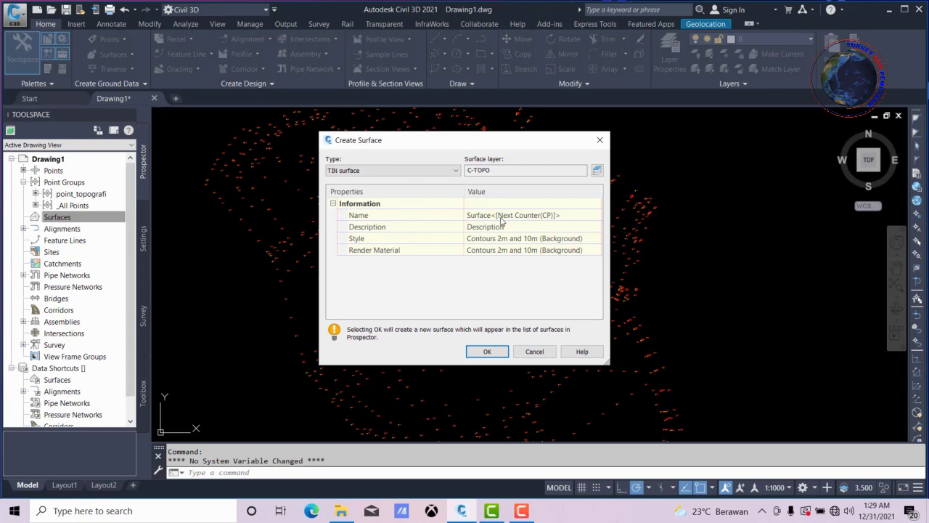
left_click(564, 215)
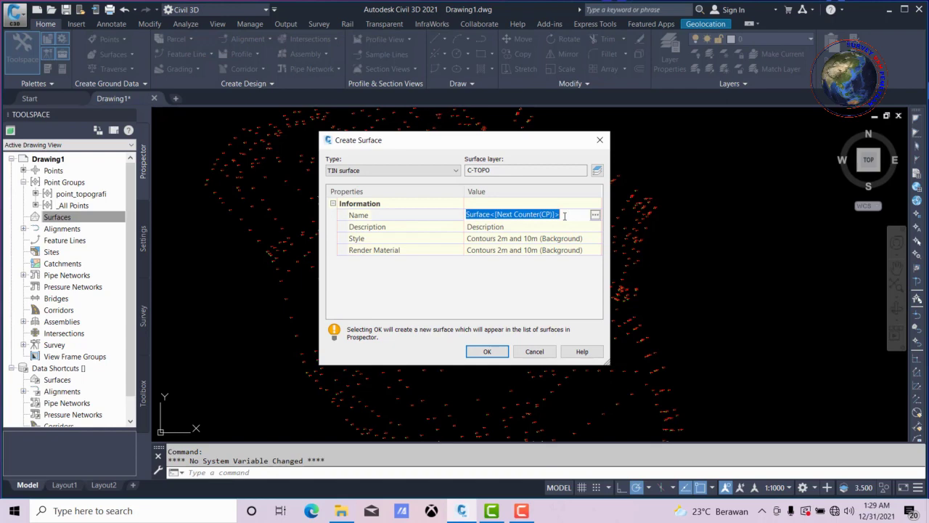
type("original")
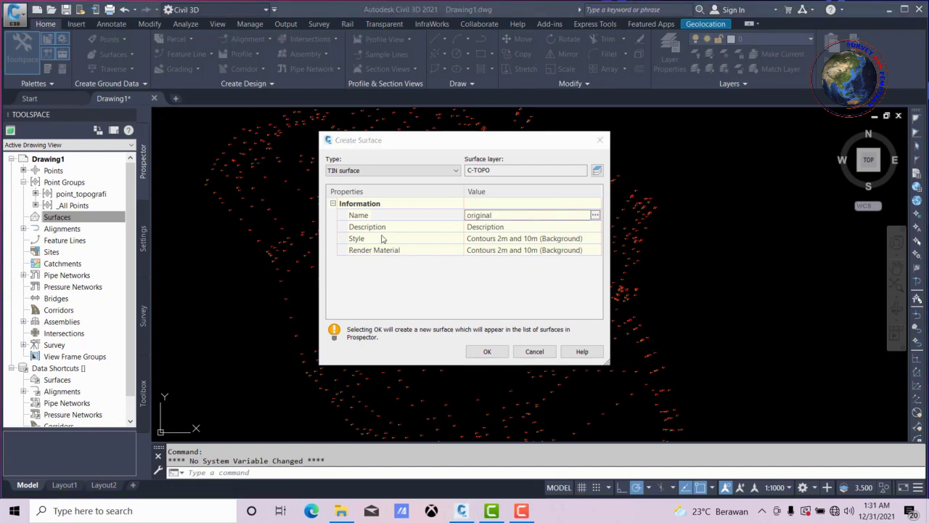
left_click(530, 242)
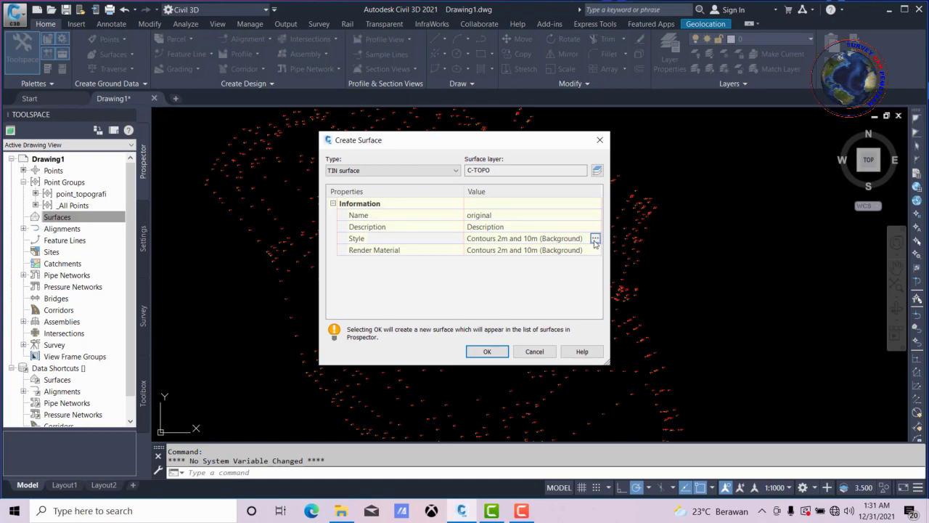
left_click(595, 240)
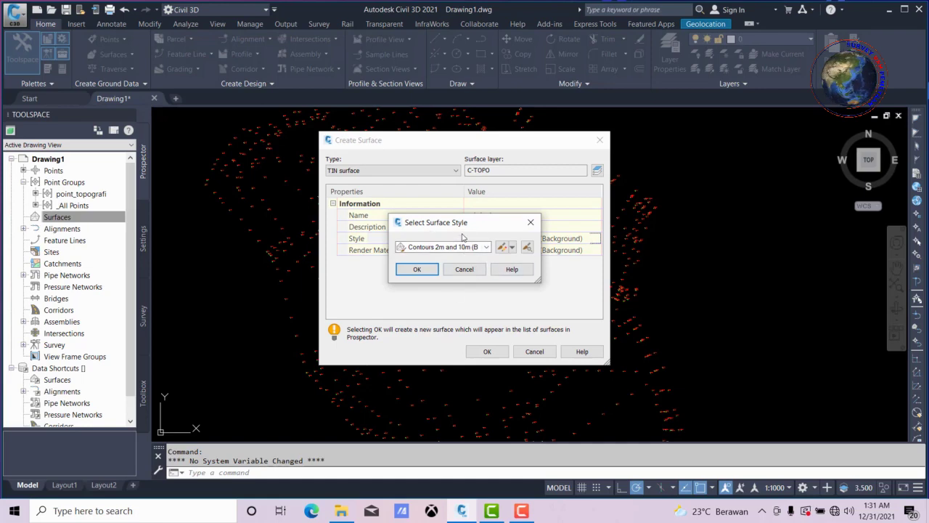
Make an editable copy of the Contours 2m and 10m (Background) surface style
left_click(512, 247)
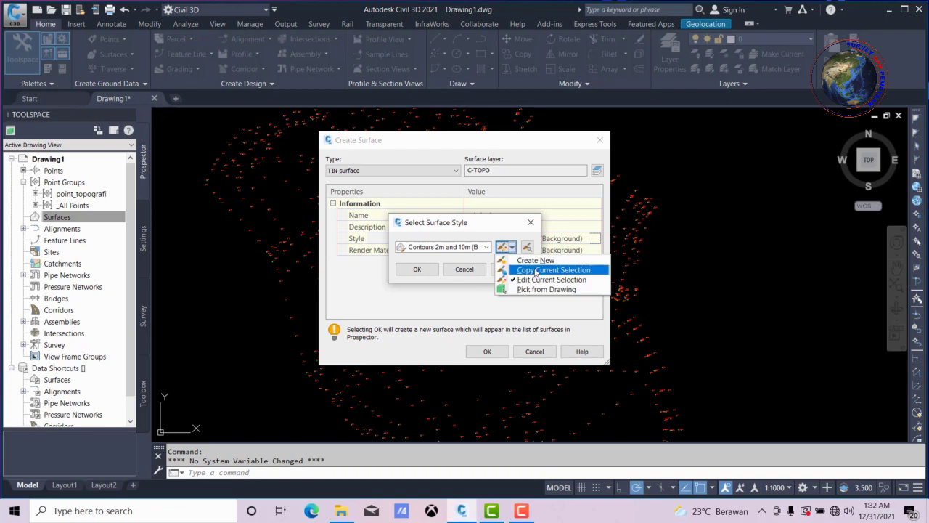
left_click(536, 271)
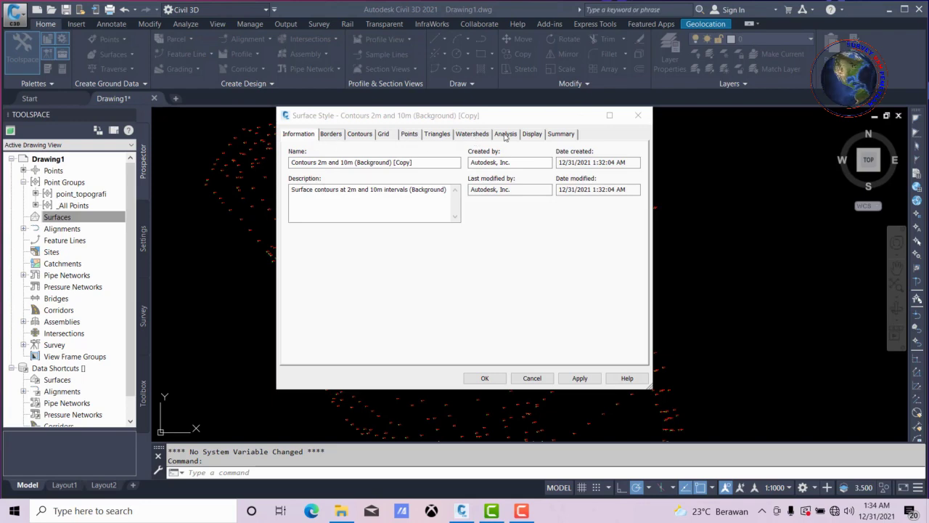
Rename the copied surface style to 'kontur_original'
left_click(298, 138)
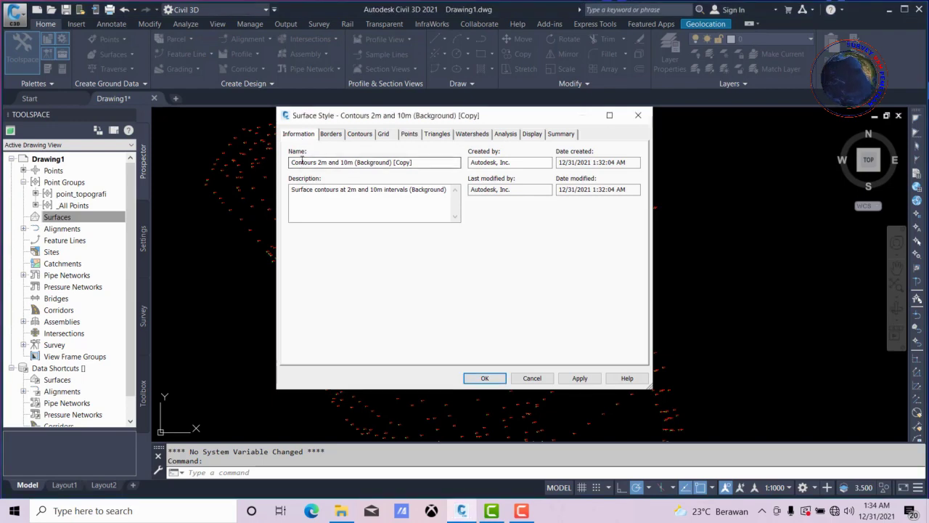
left_click(422, 163)
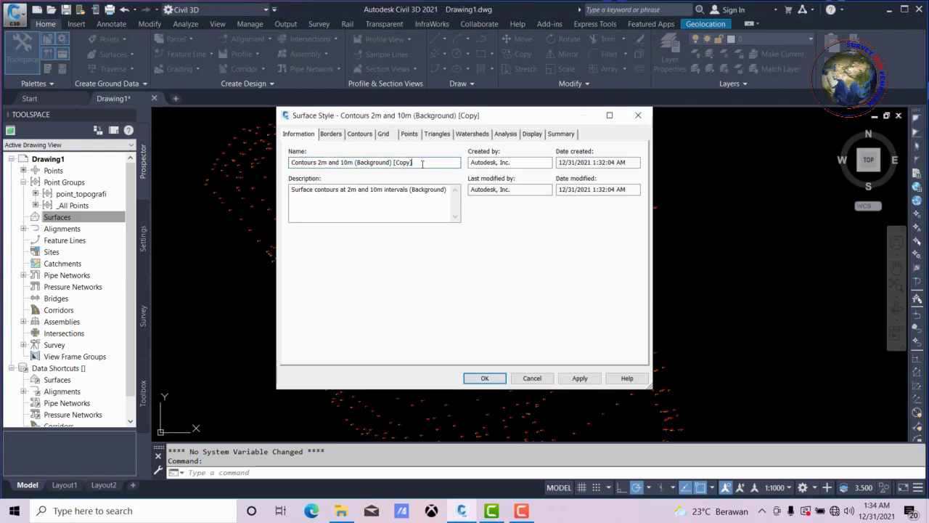
key("BackSpace")
key("BackSpace")
key("BackSpace")
key("BackSpace")
key("BackSpace")
key("BackSpace")
key("BackSpace")
key("BackSpace")
key("BackSpace")
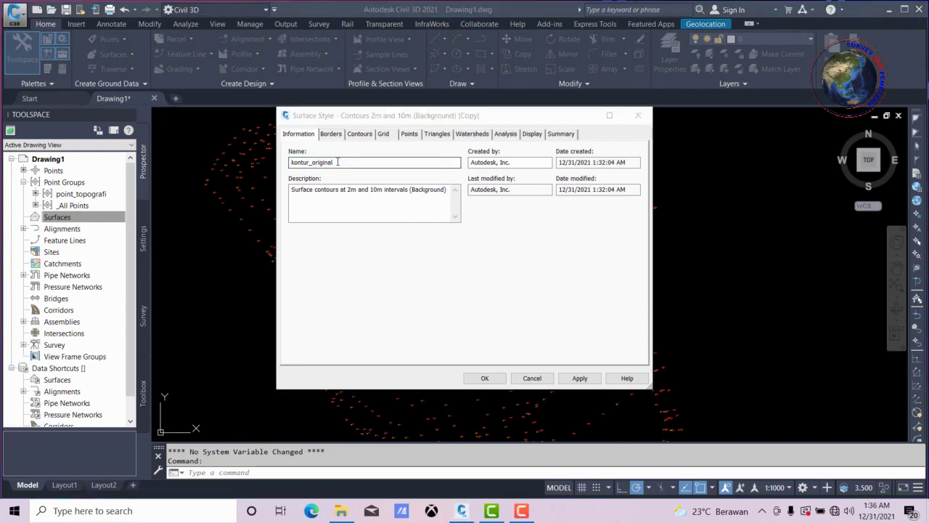
left_click(360, 134)
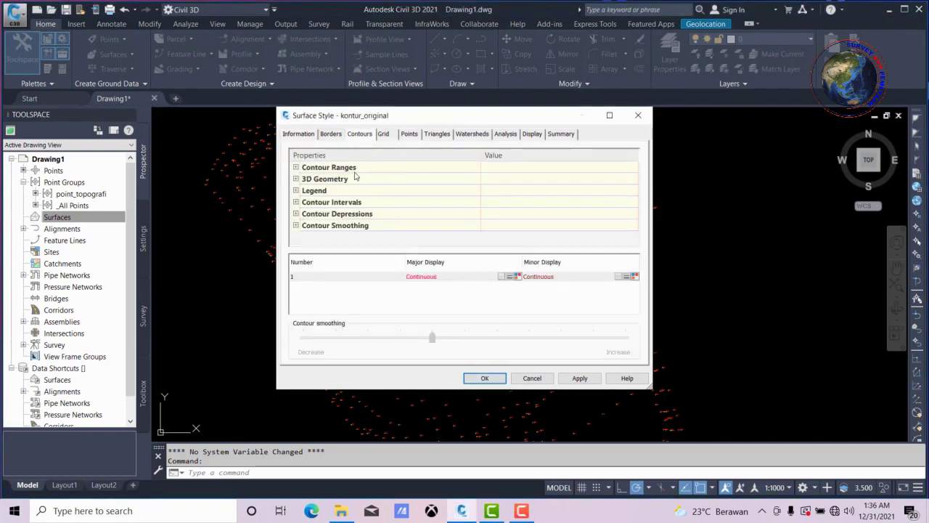
Set the contour intervals to 1.000m minor and 5.000m major
left_click(320, 204)
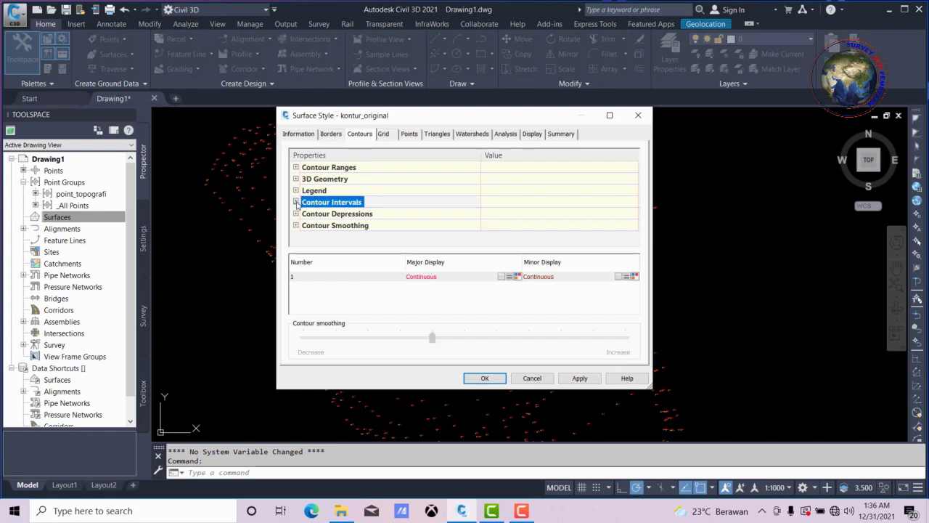
left_click(295, 203)
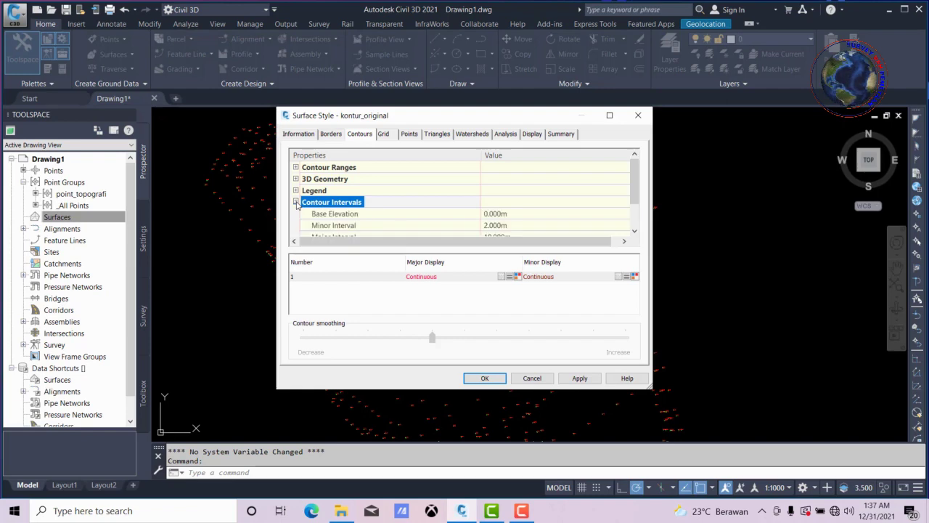
left_click_drag(636, 188, 636, 210)
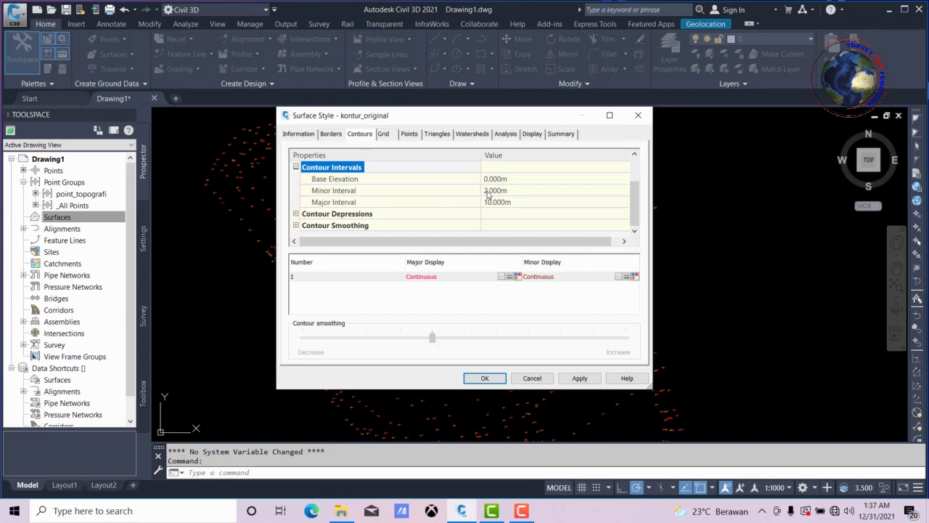
left_click(486, 190)
left_click(484, 190)
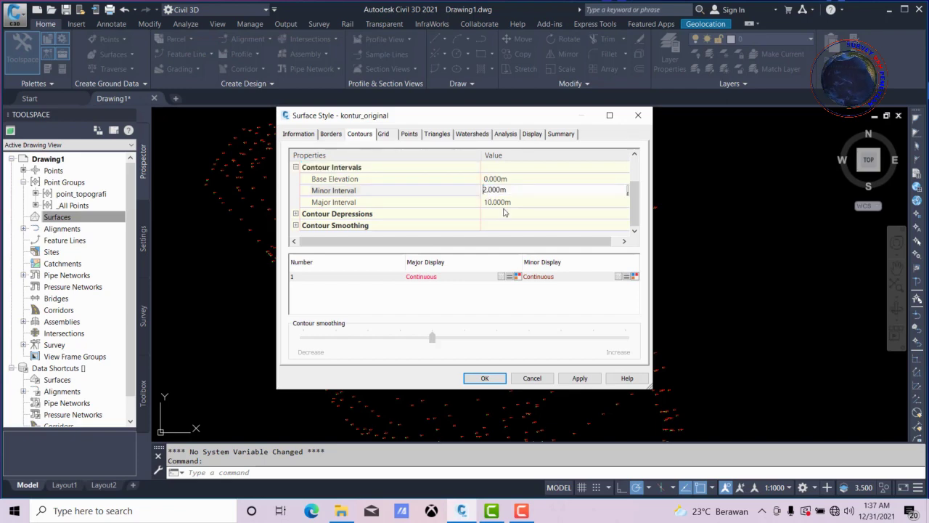
key("Delete")
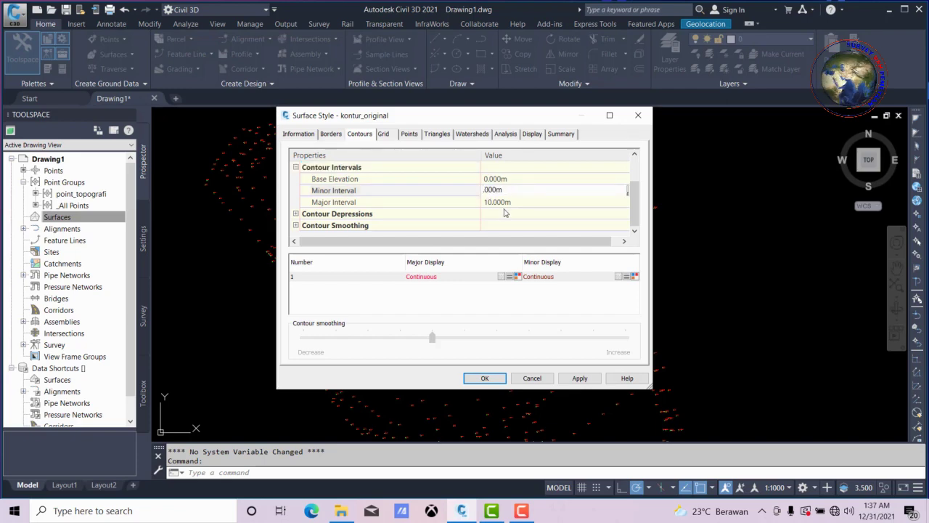
type("1")
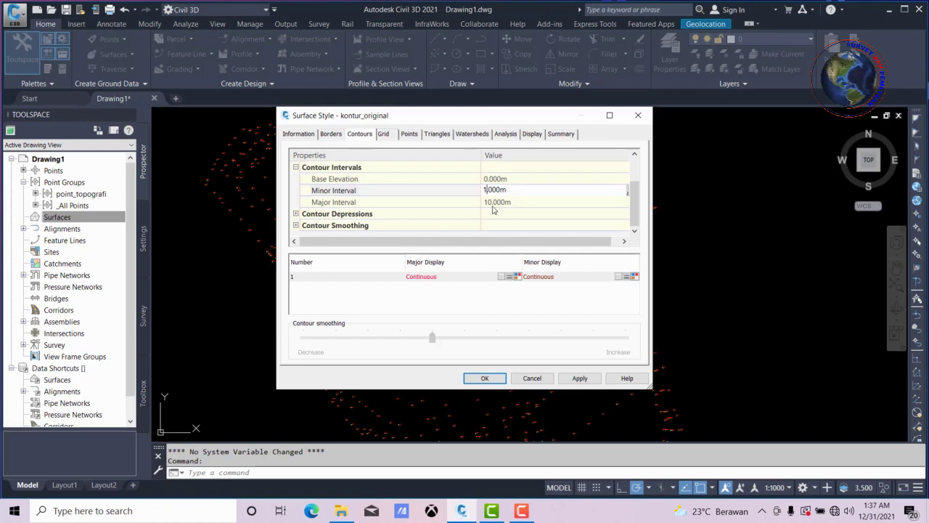
left_click(396, 204)
type("5")
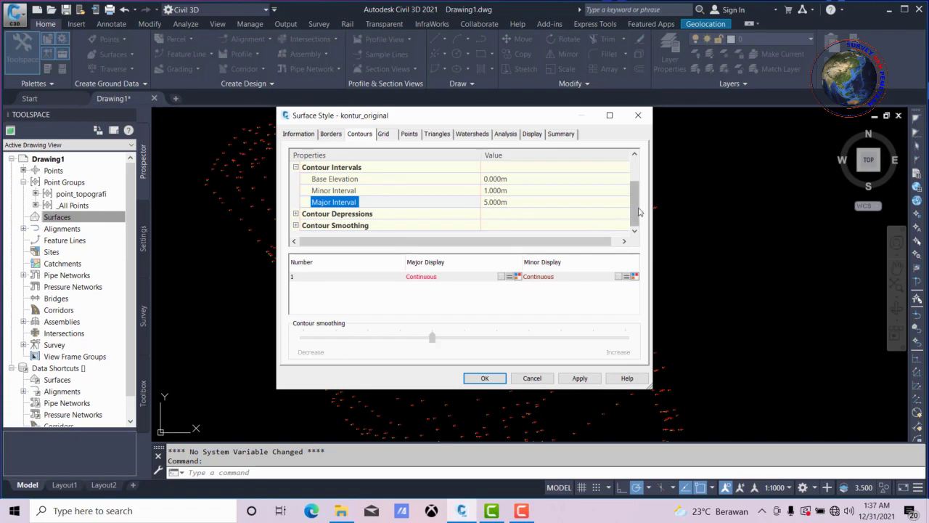
left_click(336, 228)
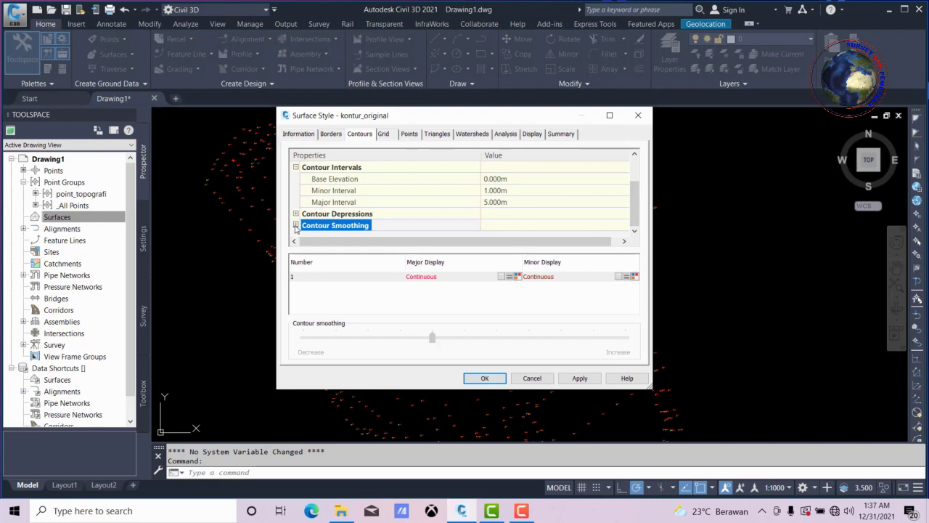
Turn Smooth Contours on to True and raise contour smoothing to near maximum
left_click(296, 225)
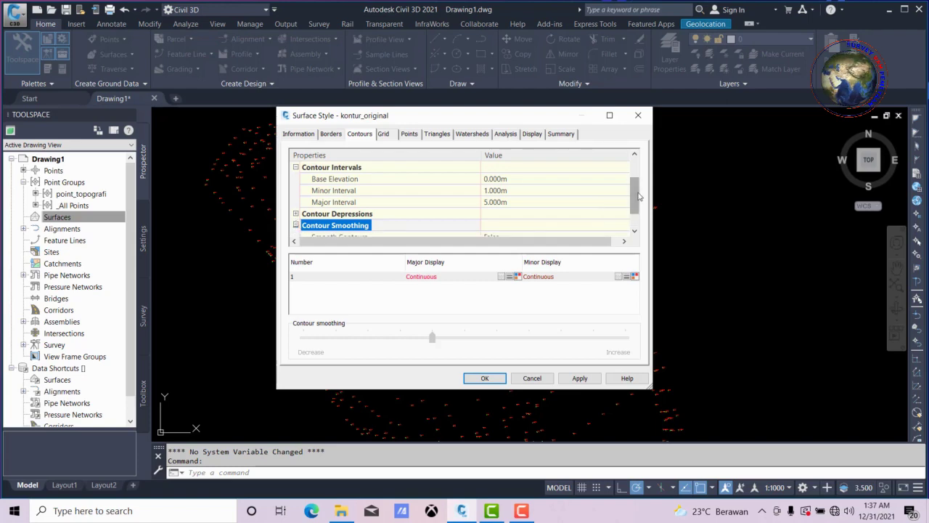
left_click_drag(639, 196, 639, 210)
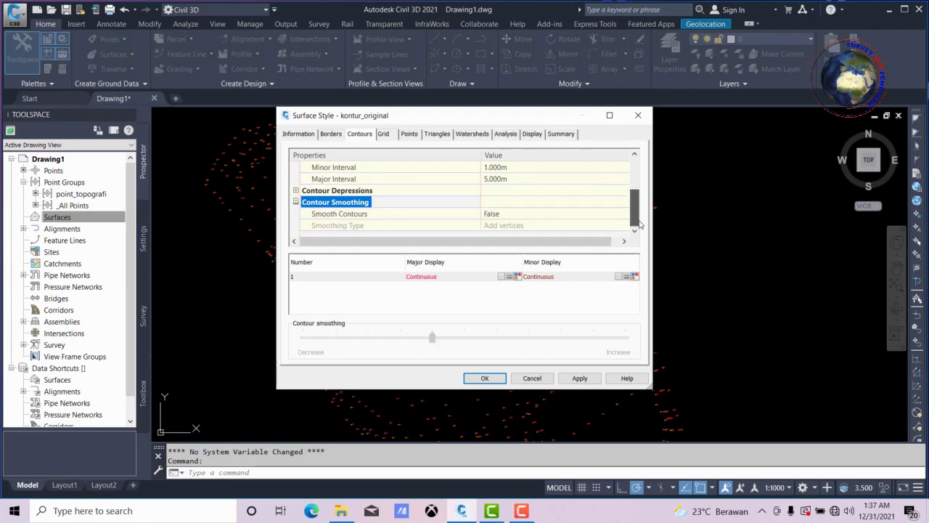
left_click(348, 215)
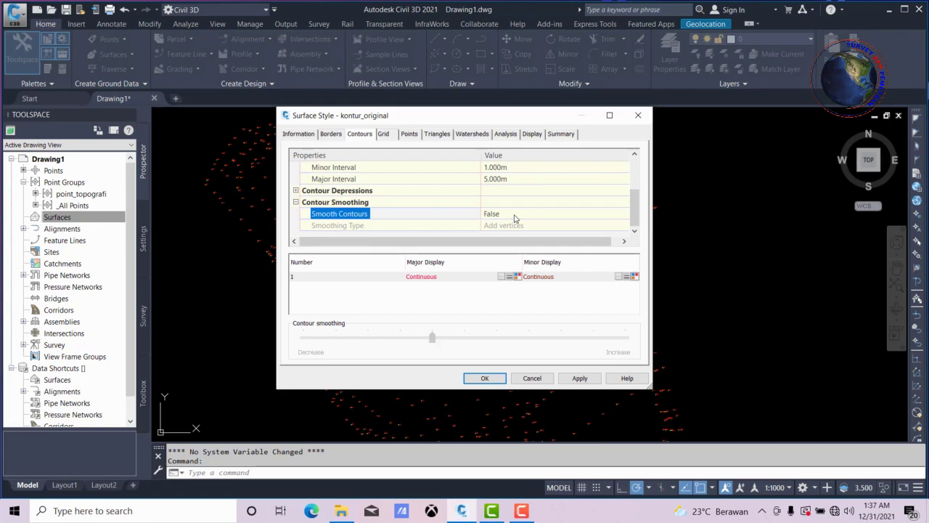
left_click(516, 217)
left_click(548, 218)
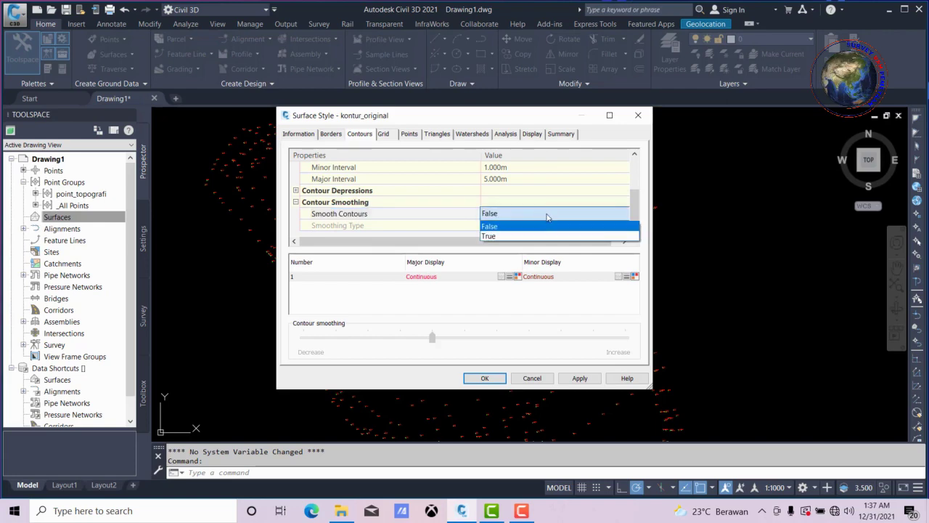
left_click(503, 236)
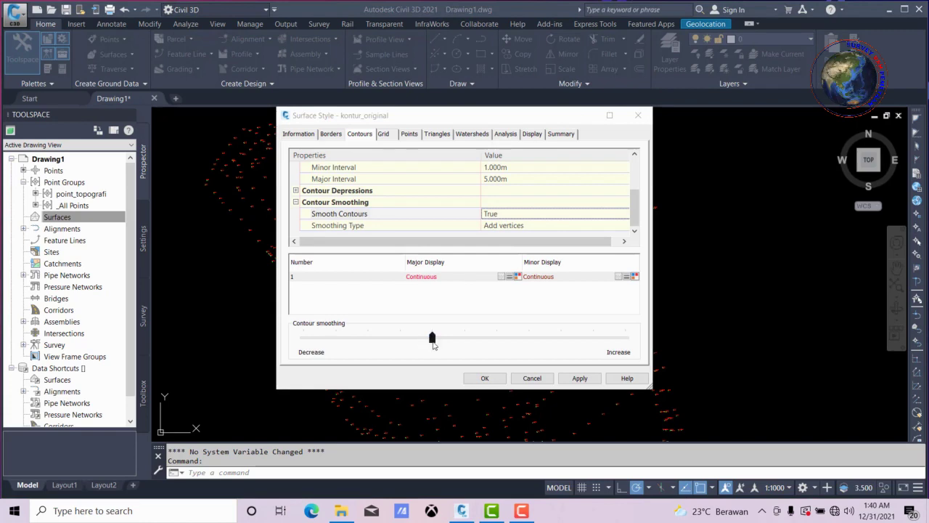
left_click(433, 341)
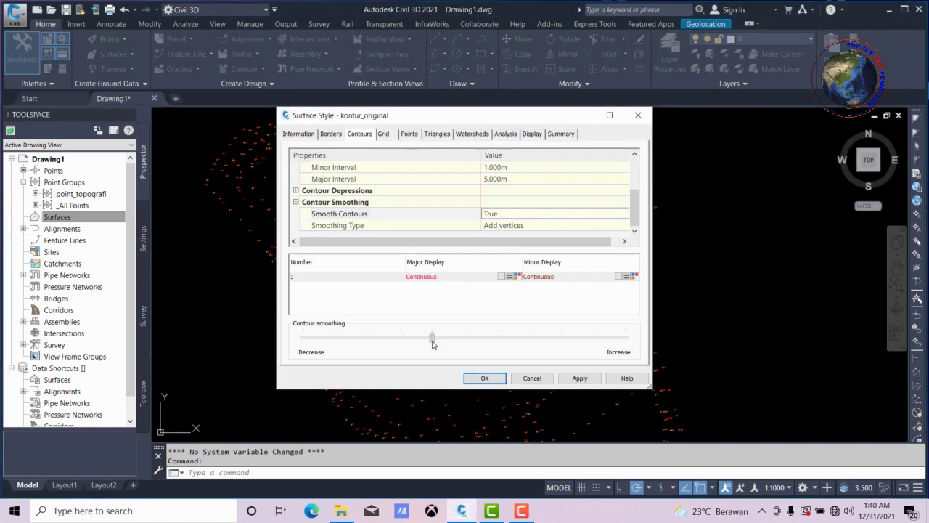
mouse_move(433, 343)
left_mouse_down()
mouse_move(342, 344)
mouse_move(587, 343)
left_mouse_up()
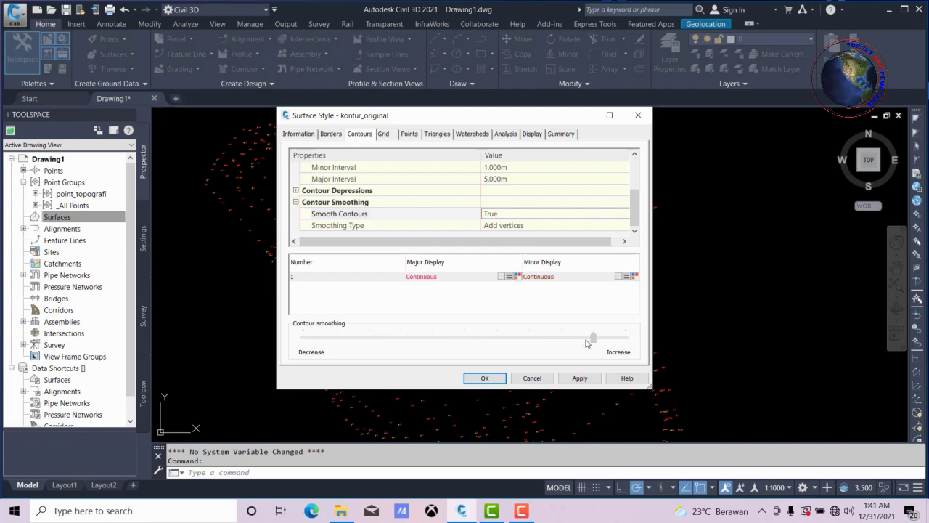
left_click_drag(587, 342, 606, 348)
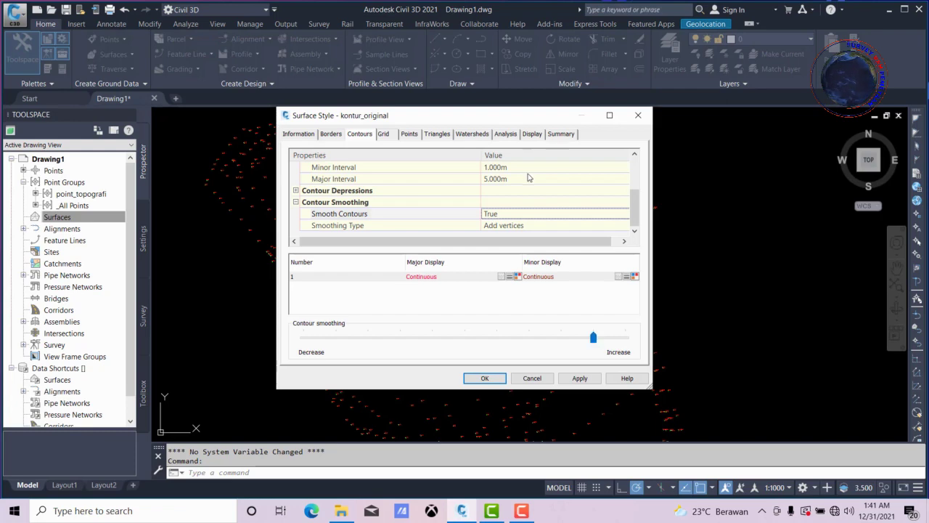
left_click(538, 137)
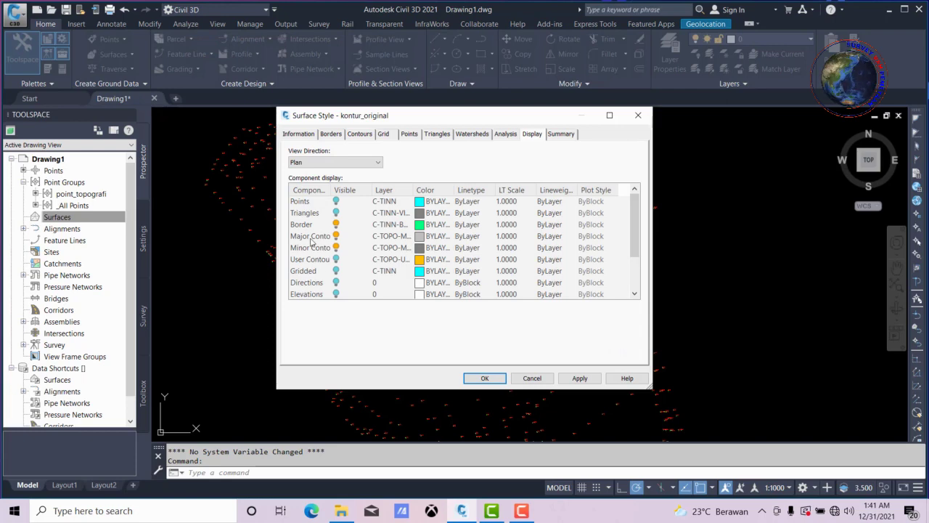
Give major contours green colour 102 with a Default lineweight
left_click(421, 241)
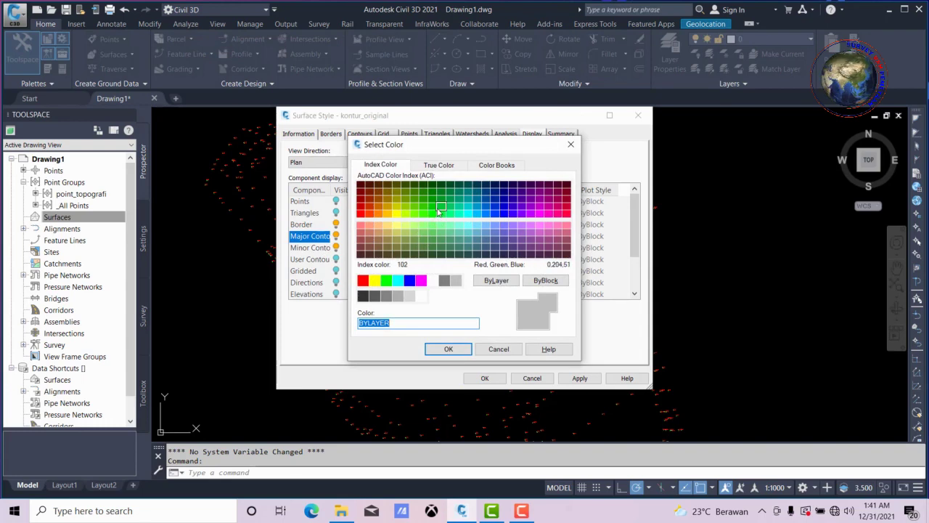
left_click(438, 208)
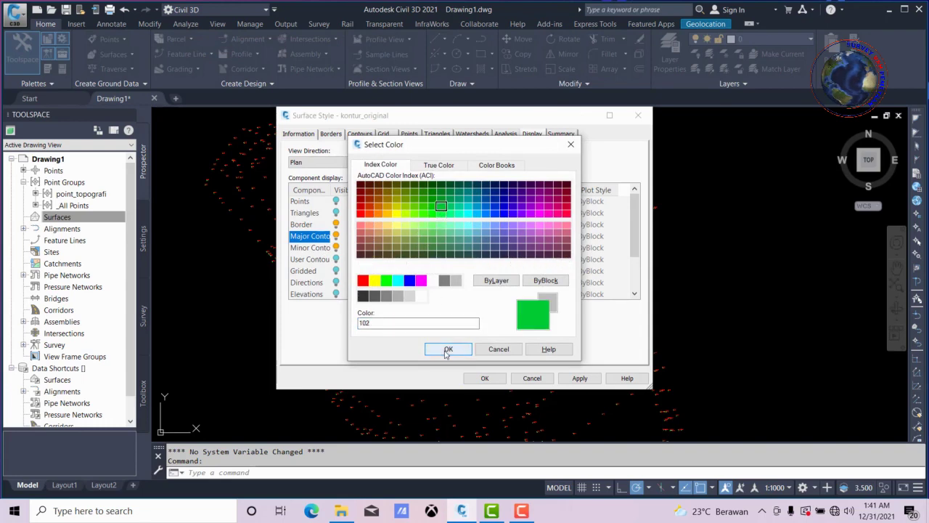
left_click(448, 348)
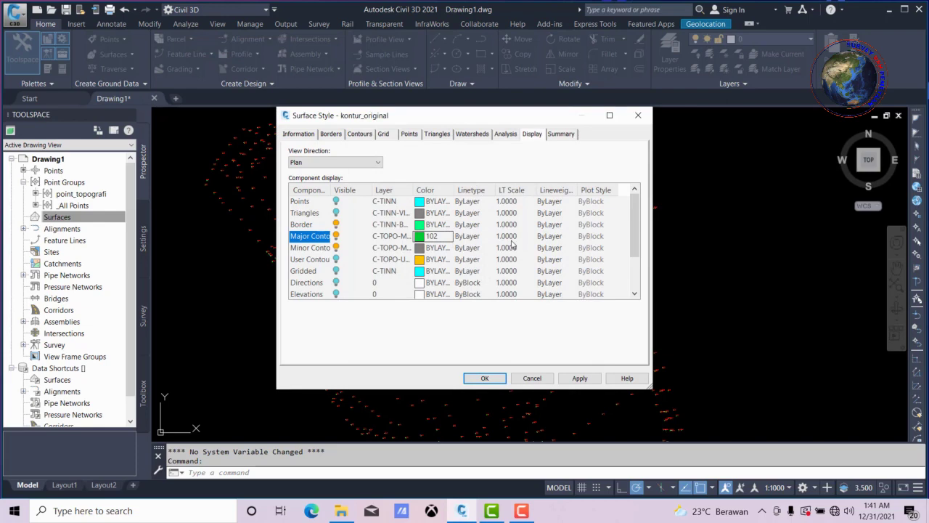
left_click(549, 240)
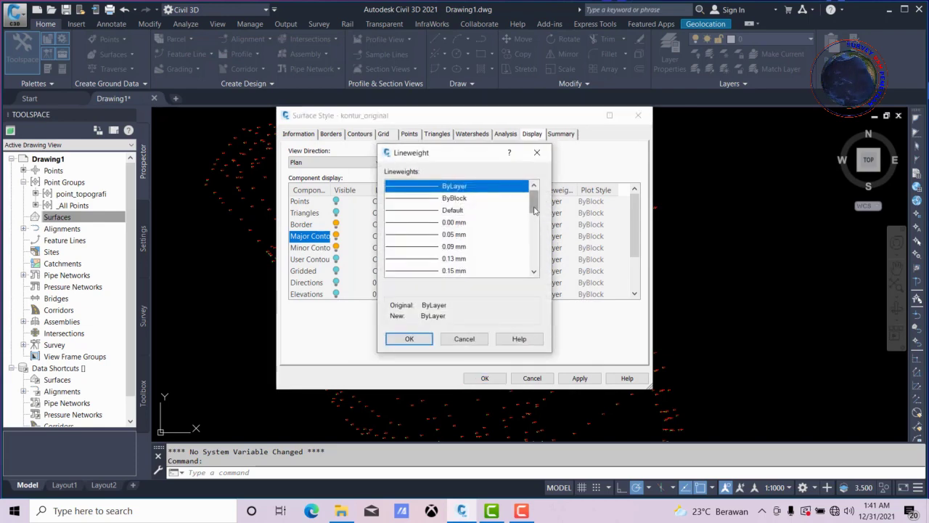
left_click(440, 210)
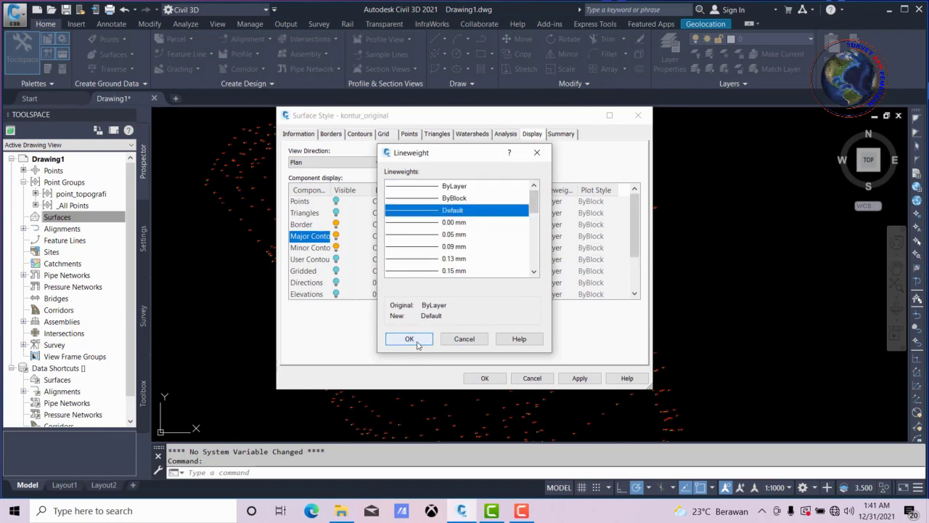
left_click(410, 339)
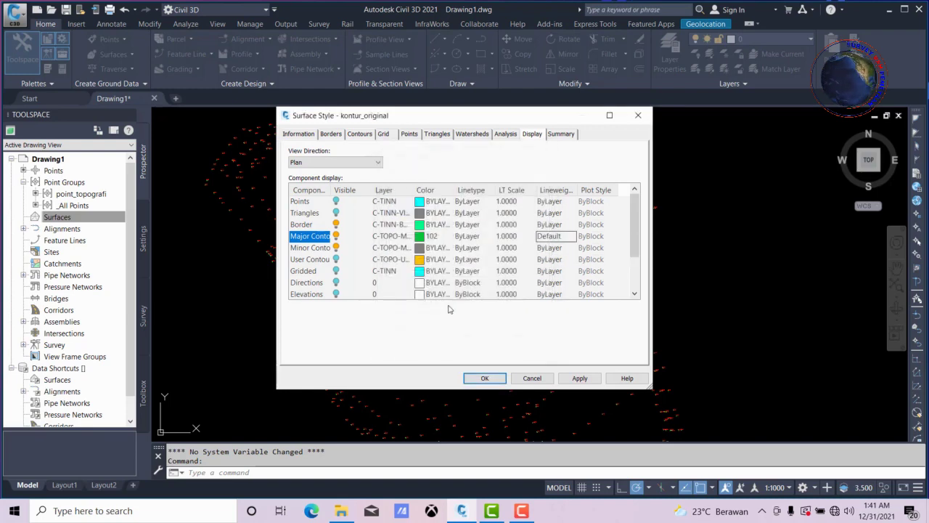
left_click(308, 249)
left_click(421, 251)
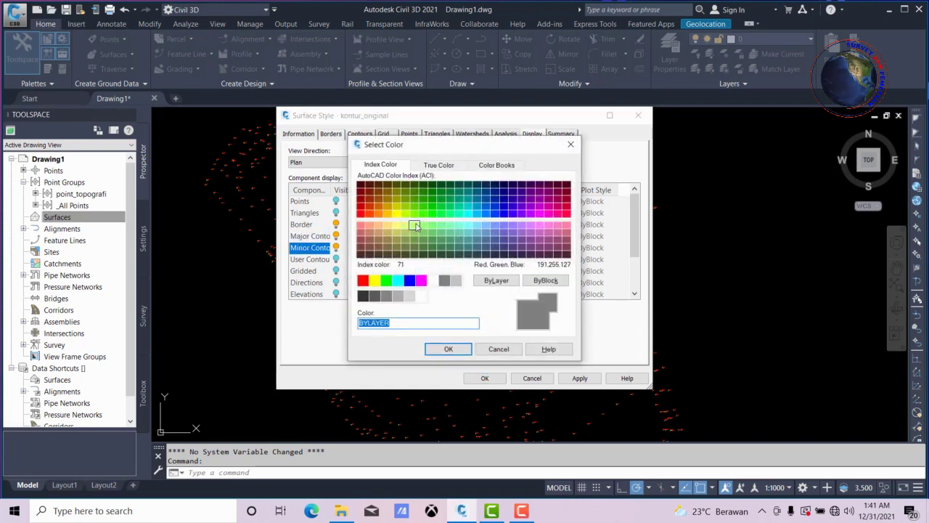
Make minor contours grey 252 at 0.05 mm lineweight and save the kontur_original style
left_click(386, 296)
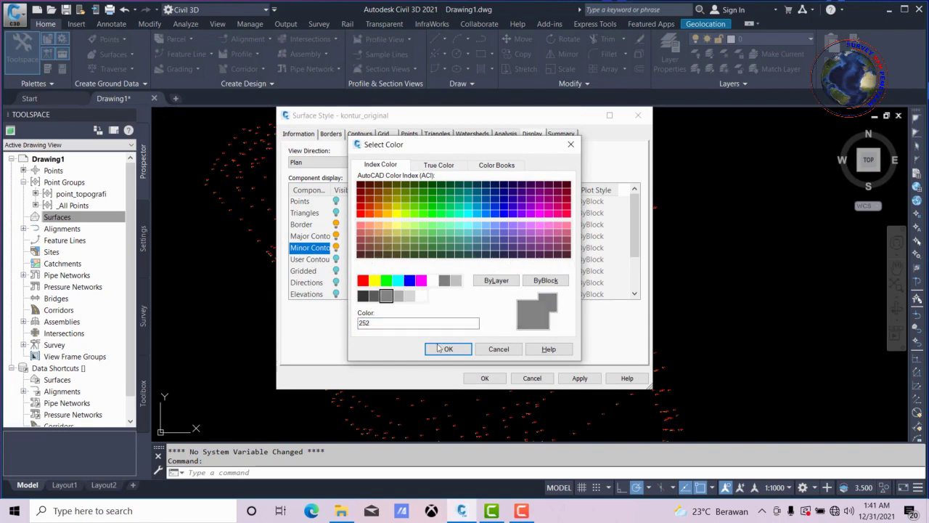
left_click(448, 349)
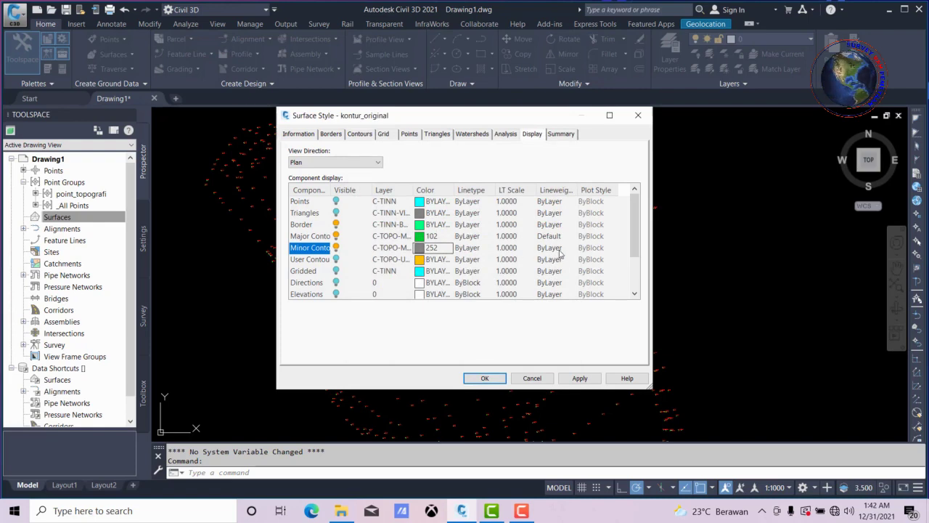
left_click(558, 252)
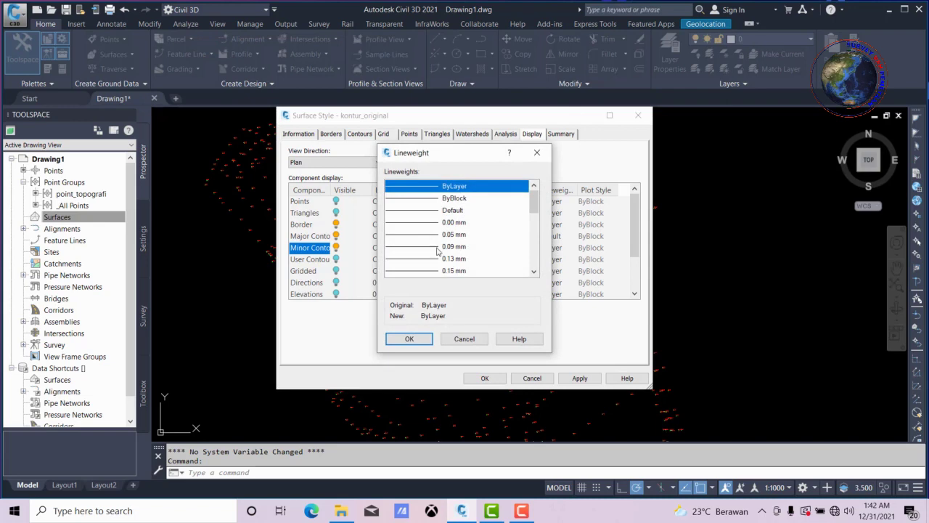
left_click(423, 226)
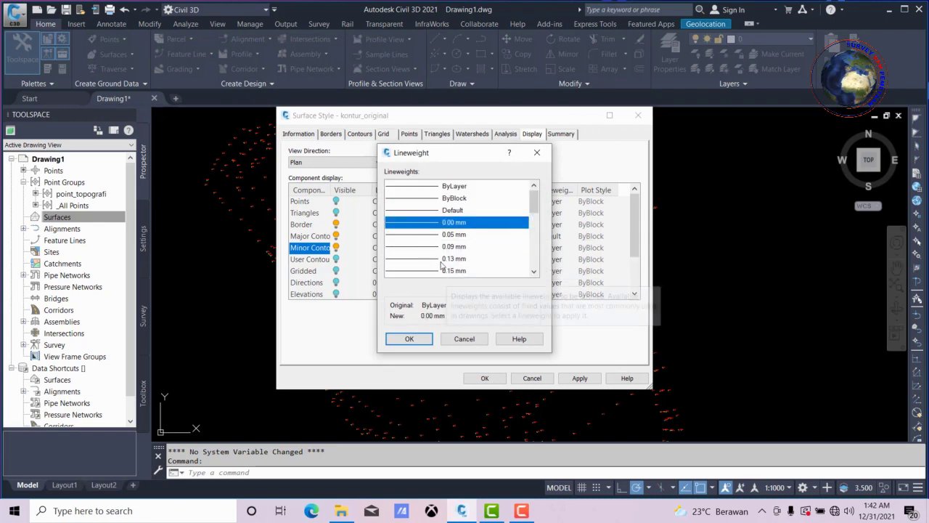
left_click(419, 239)
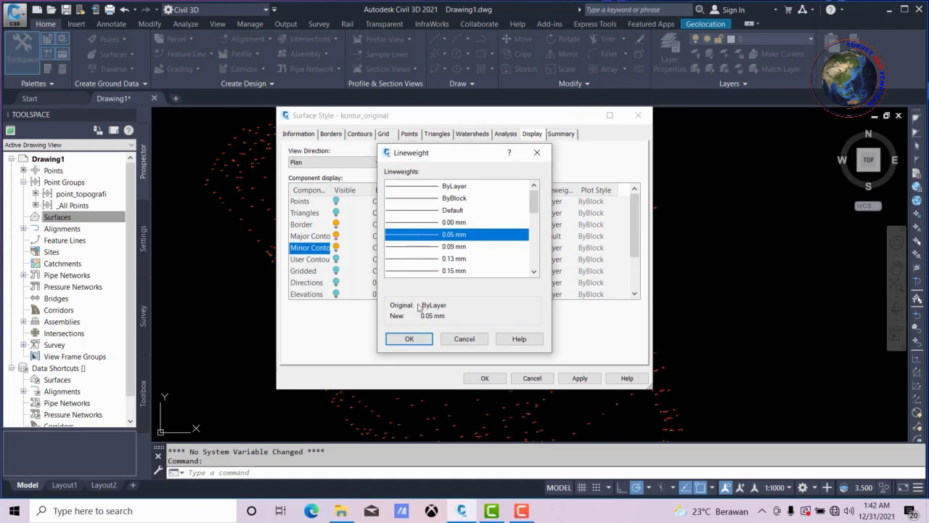
left_click(408, 338)
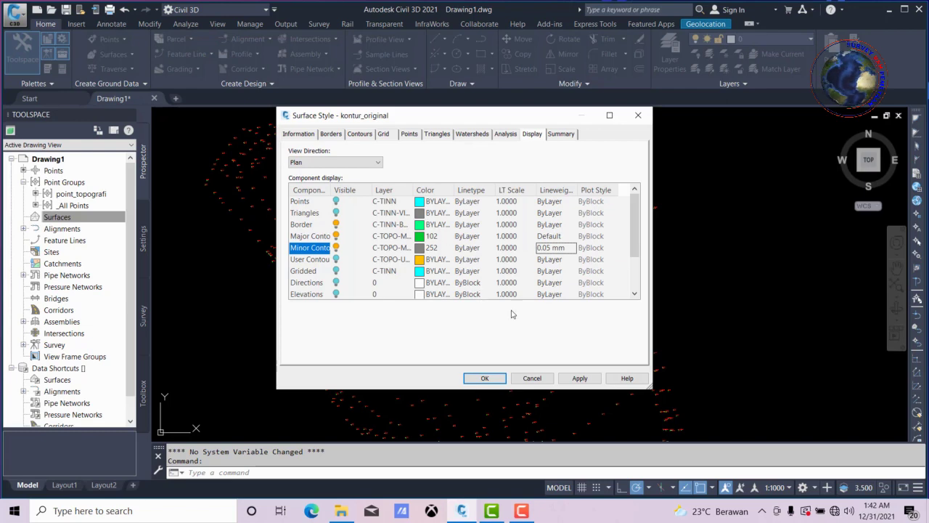
left_click(579, 379)
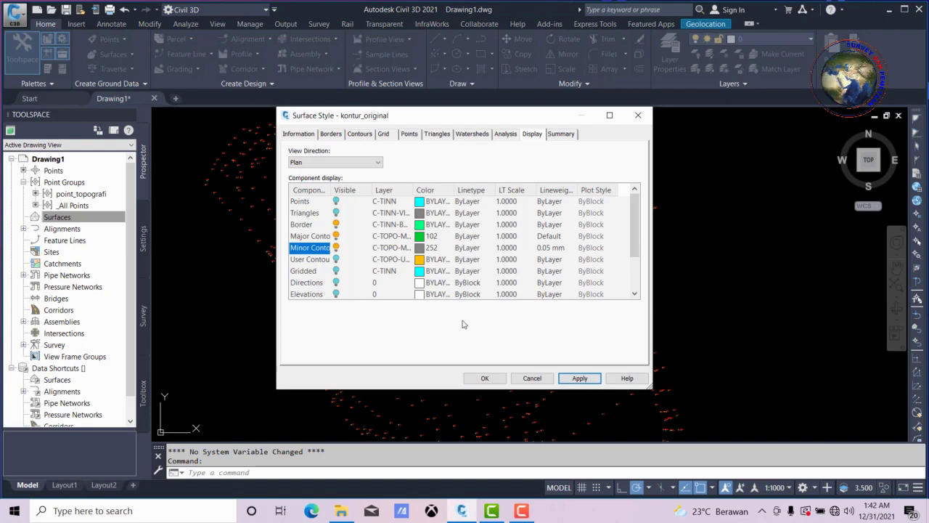
left_click(484, 378)
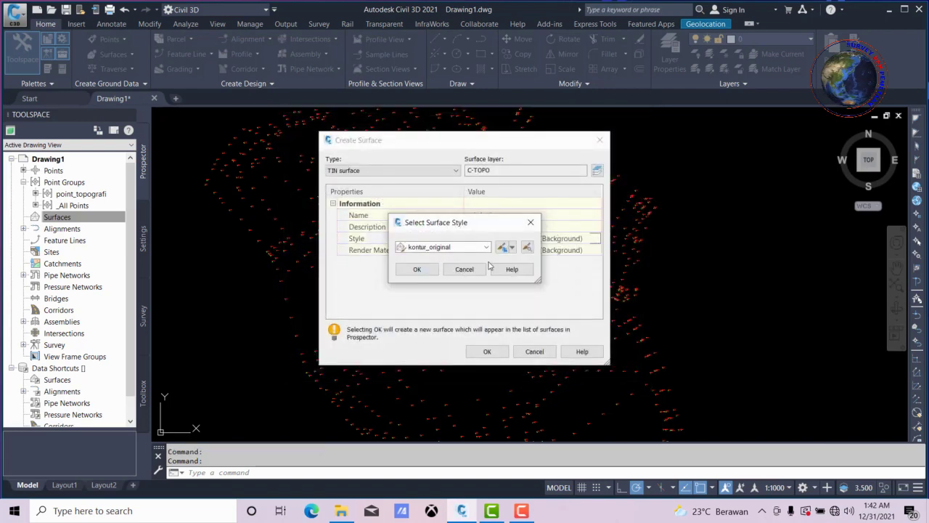
Choose kontur_original as the style and create the TIN surface 'original'
left_click_drag(474, 224, 431, 186)
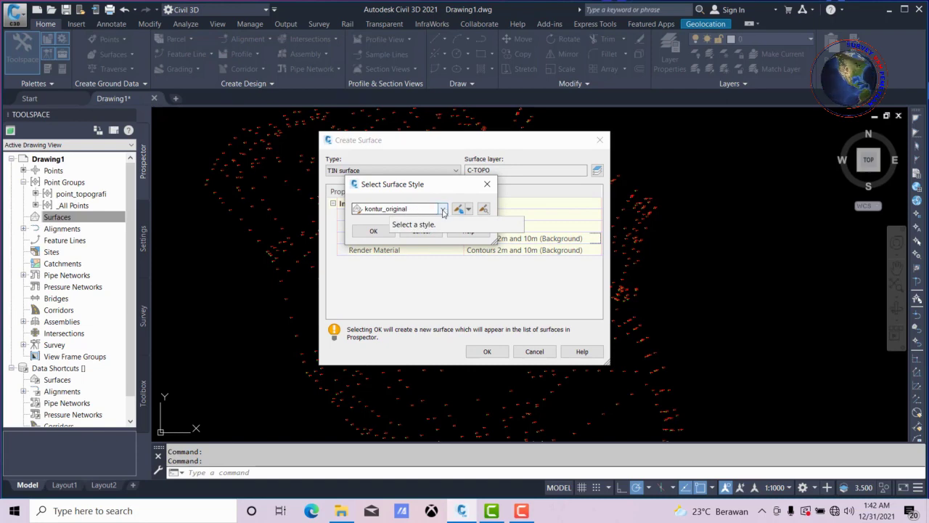
left_click(443, 209)
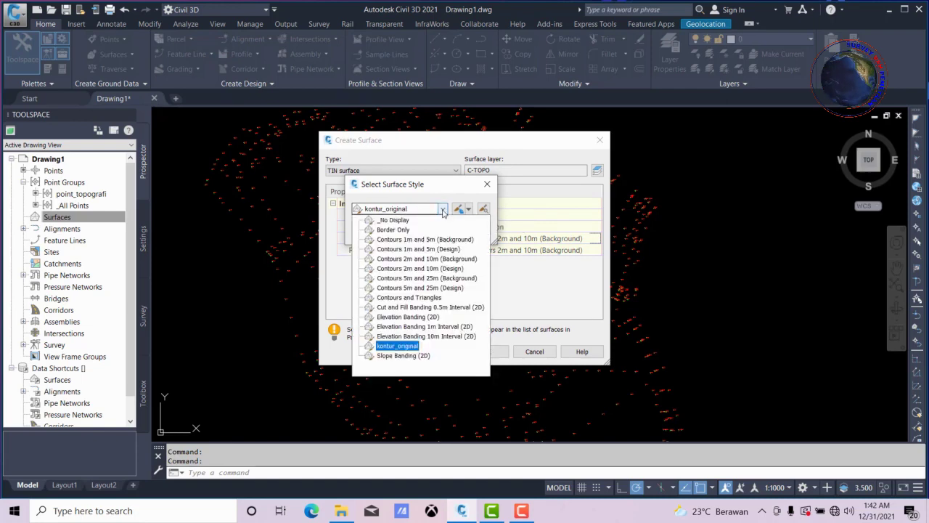
left_click(399, 346)
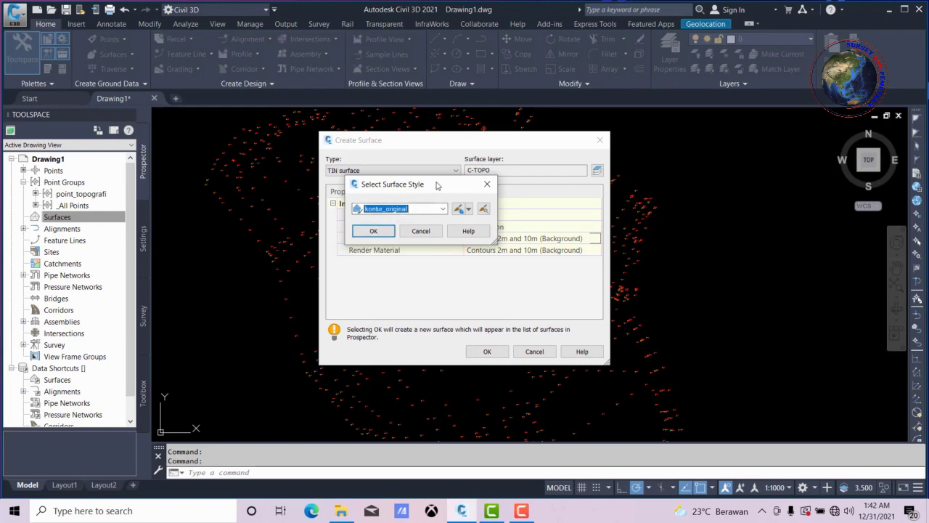
left_click_drag(439, 189, 506, 179)
left_click(478, 200)
left_click(479, 201)
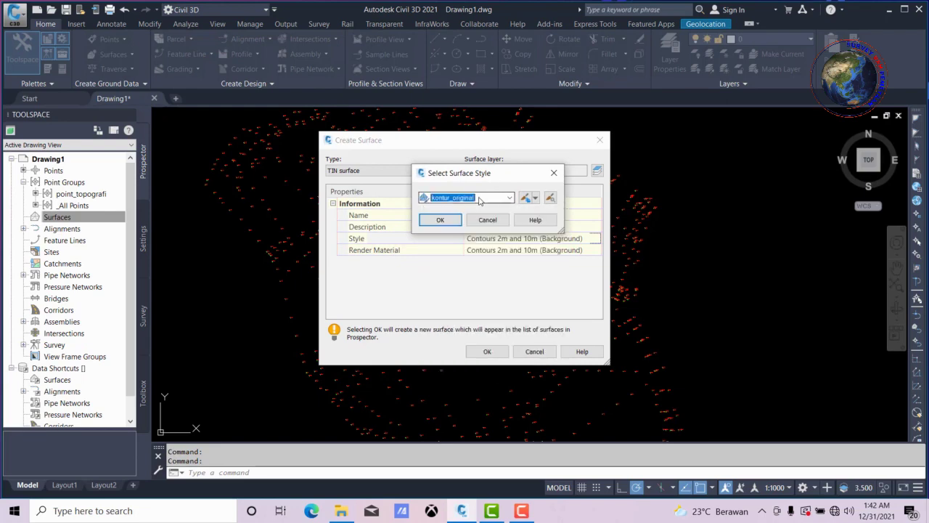
left_click(440, 220)
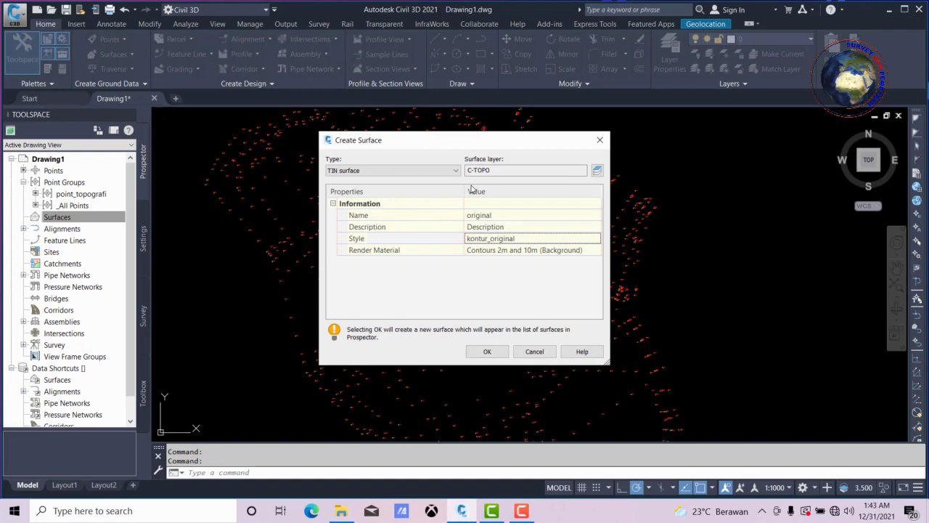
left_click(486, 355)
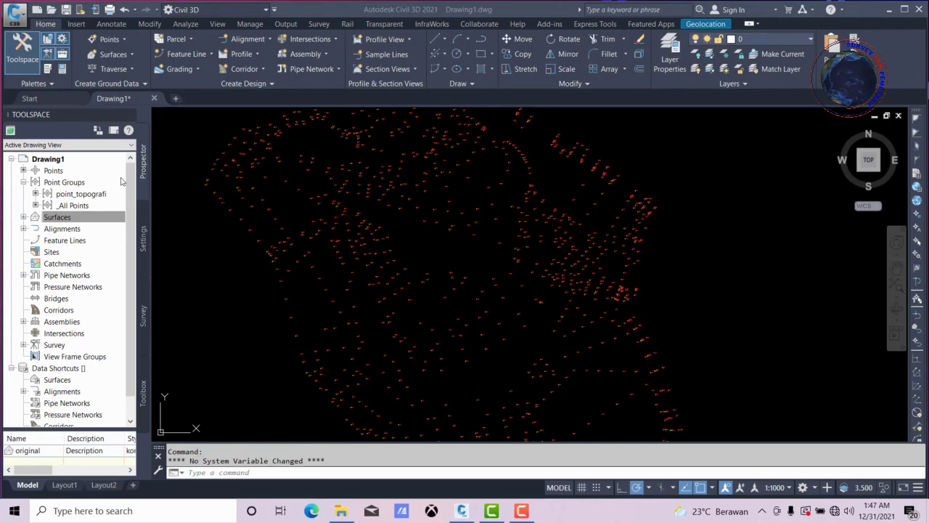
mouse_move(56, 217)
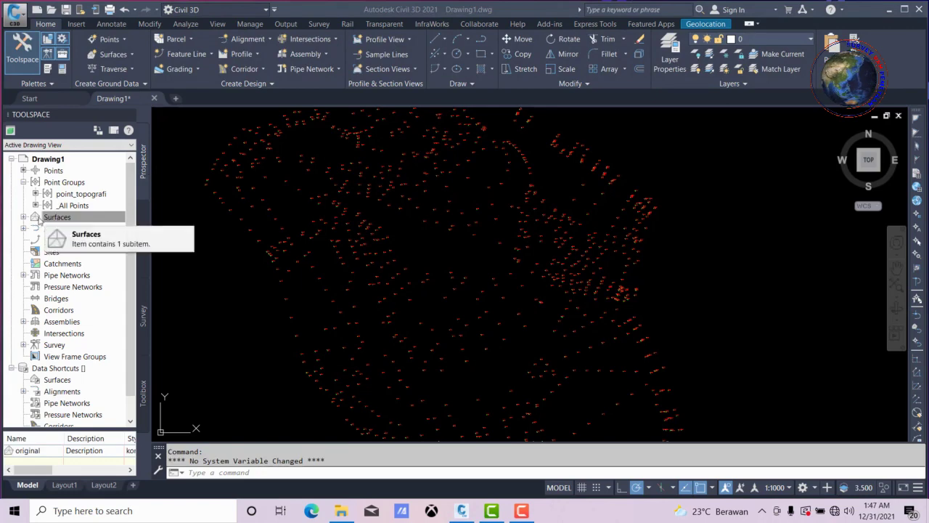
Expand Surfaces > original > Definition in Prospector and choose Add on Point Groups
left_click(53, 219)
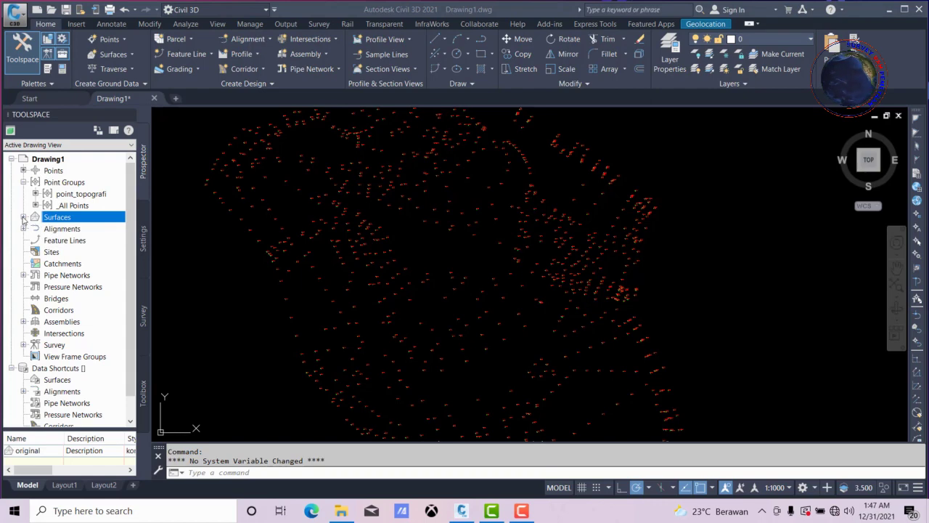
left_click(23, 218)
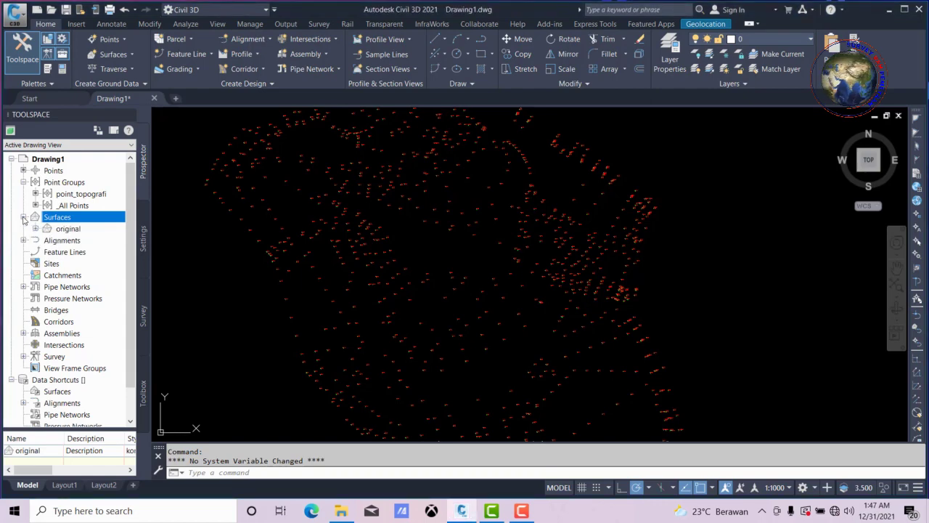
left_click(67, 230)
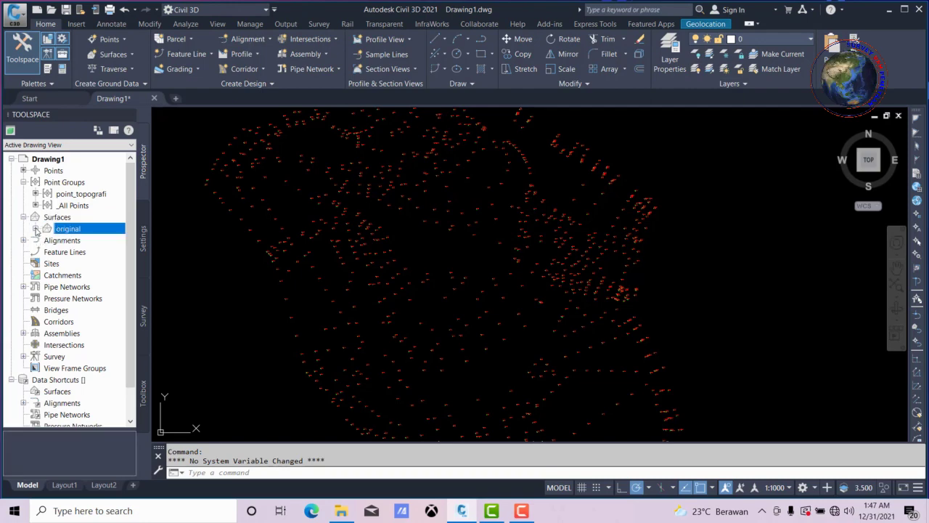
left_click(36, 228)
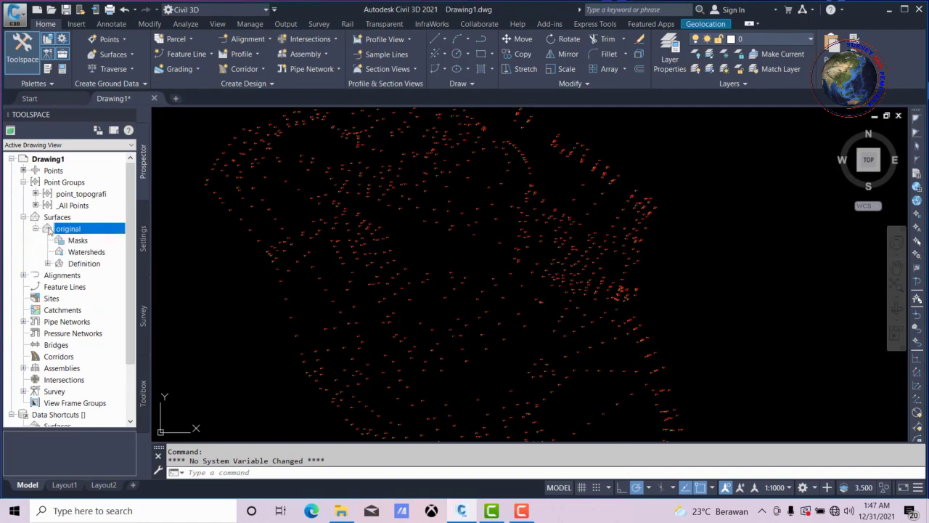
left_click(84, 266)
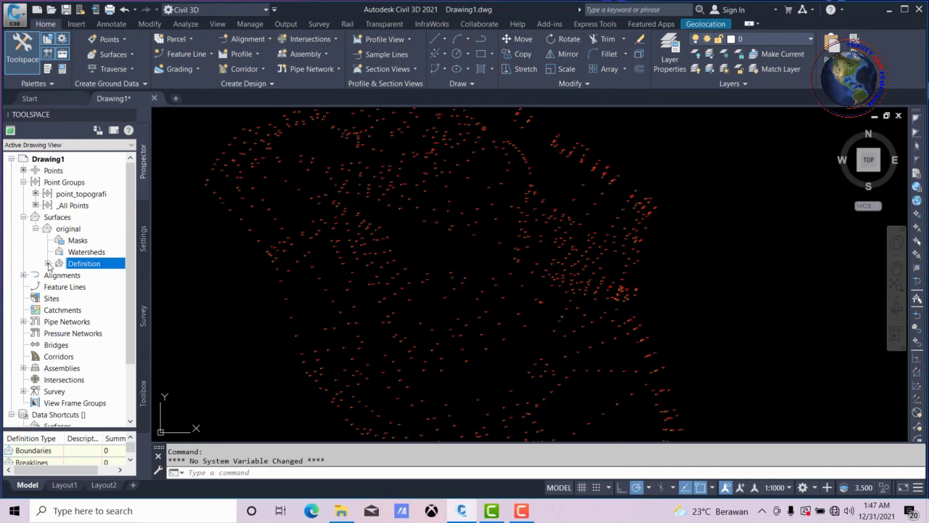
left_click(47, 264)
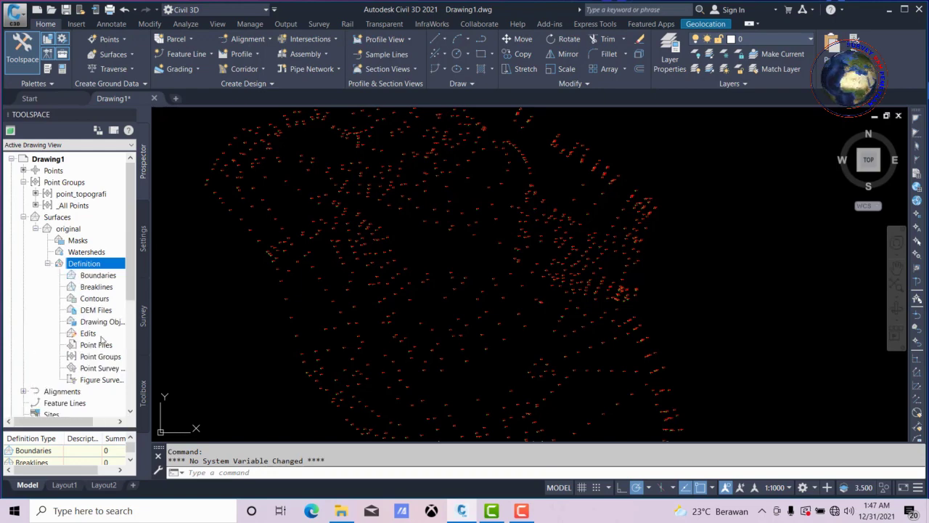
left_click_drag(64, 421, 78, 422)
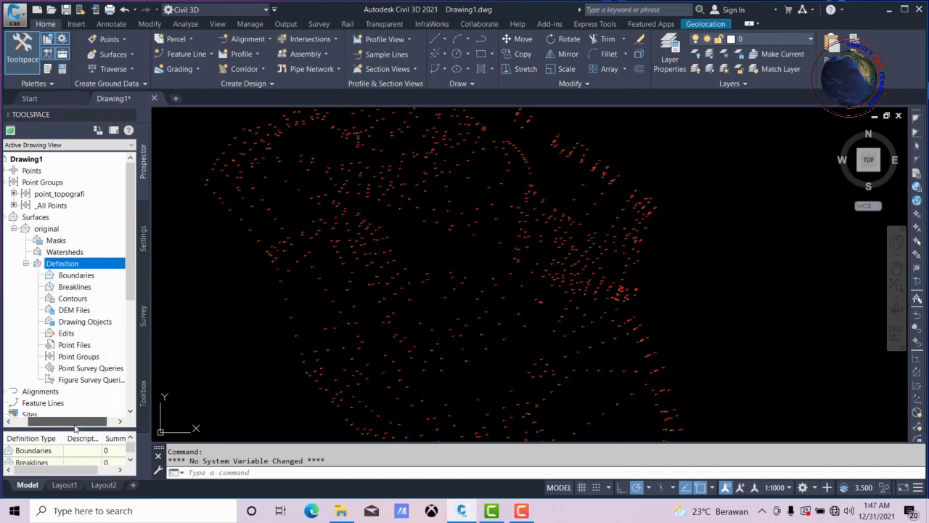
left_click(75, 358)
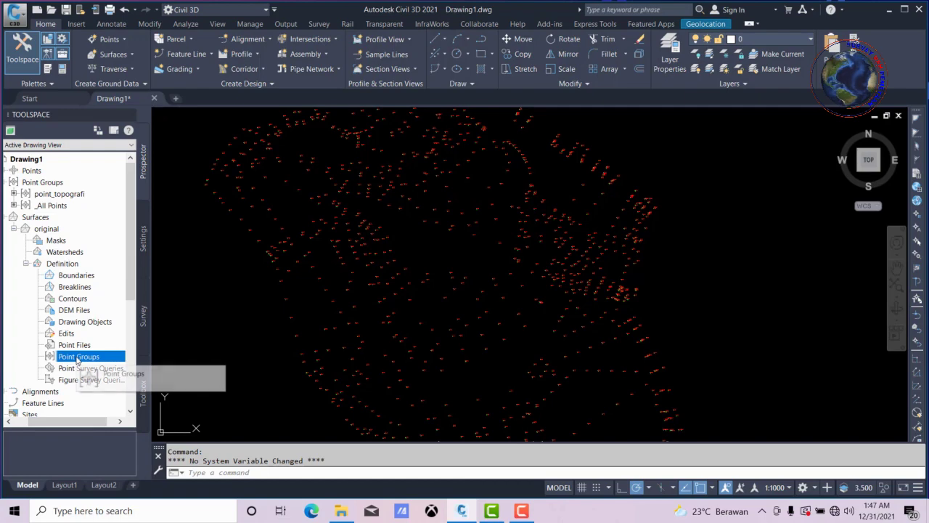
right_click(78, 359)
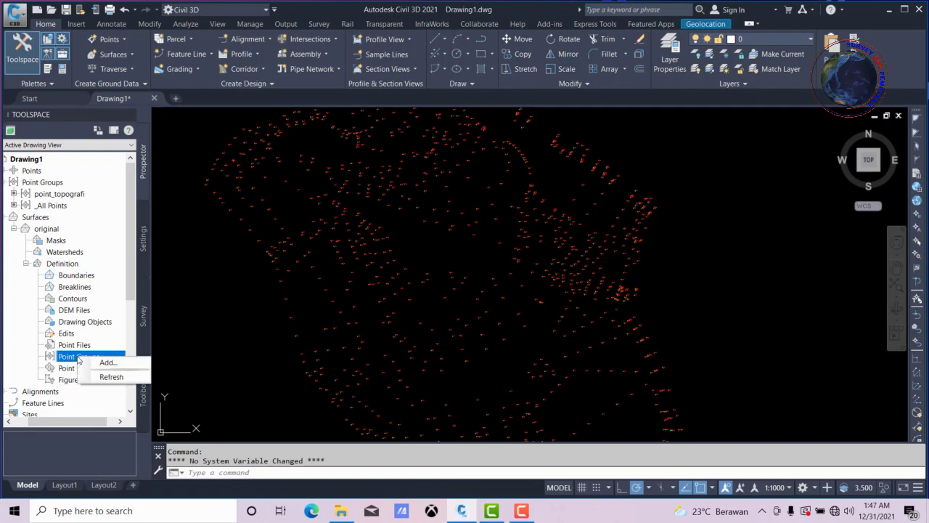
left_click(104, 365)
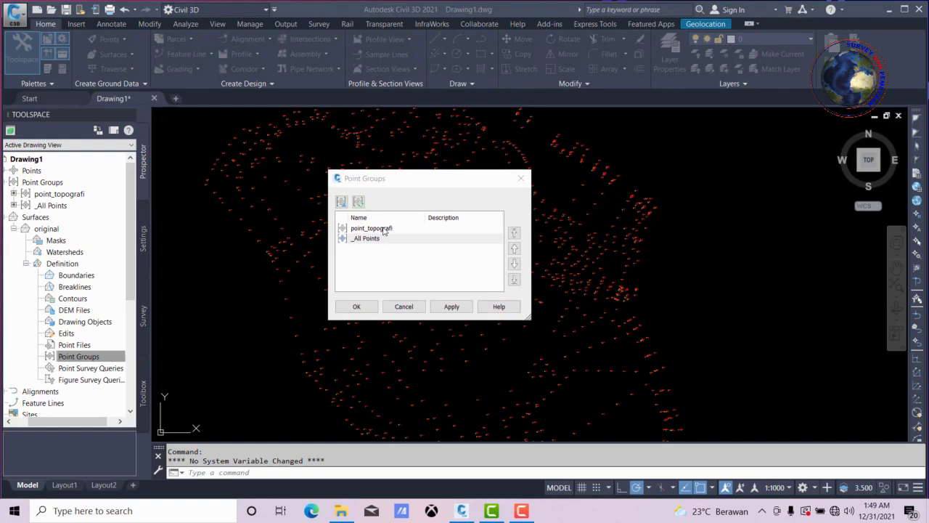
Add point group point_topografi to the 'original' surface definition, generating green and gray contours
left_click(385, 231)
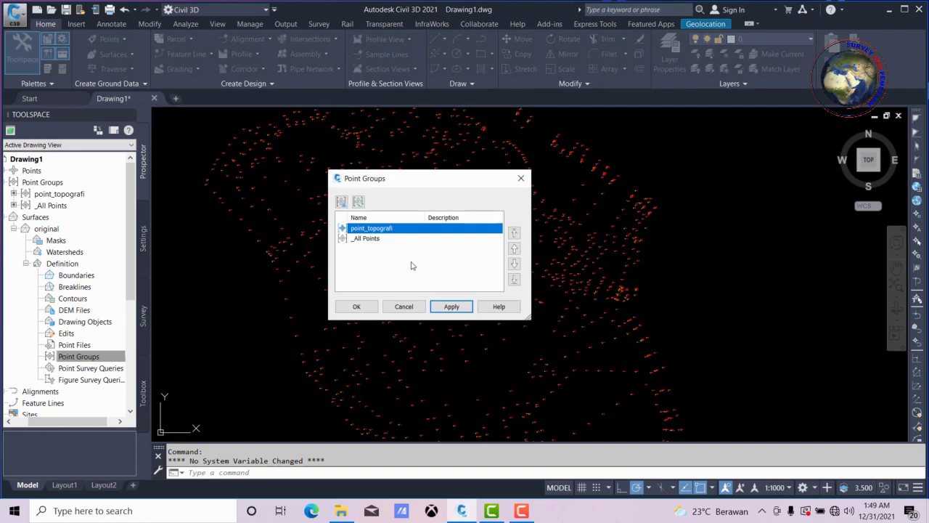
left_click(453, 309)
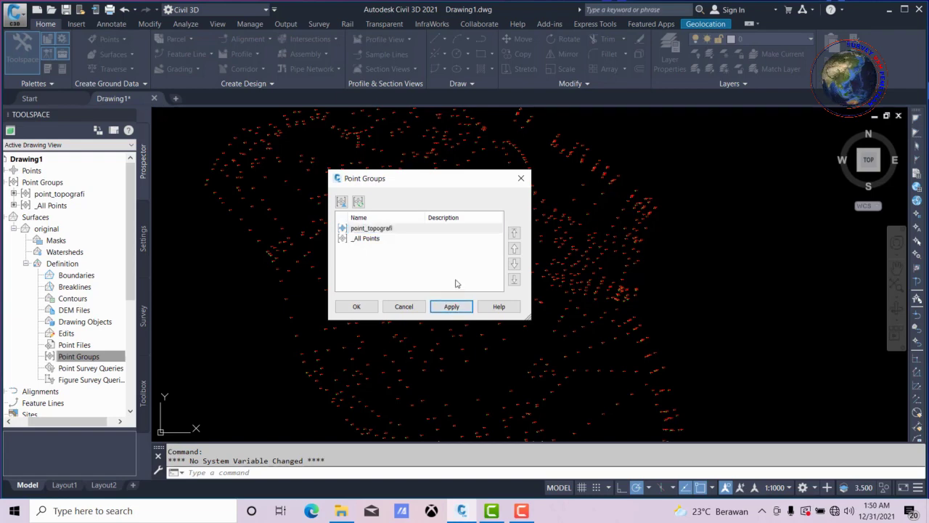
left_click(358, 308)
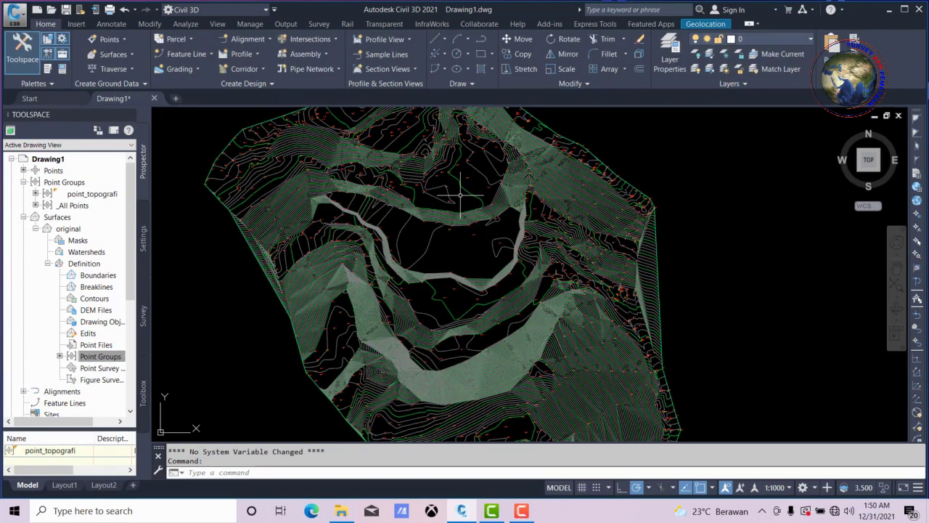
scroll(459, 195, "down", 2)
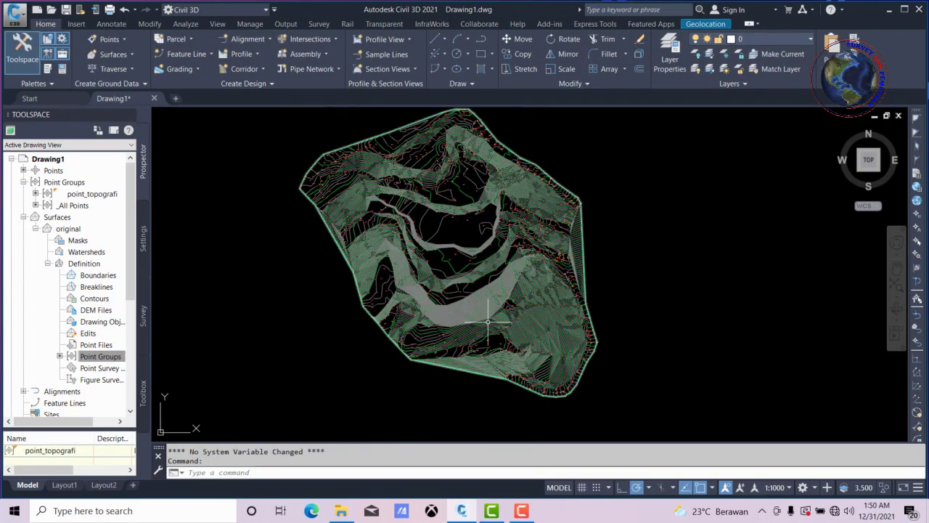
scroll(465, 285, "up", 3)
scroll(497, 333, "up", 3)
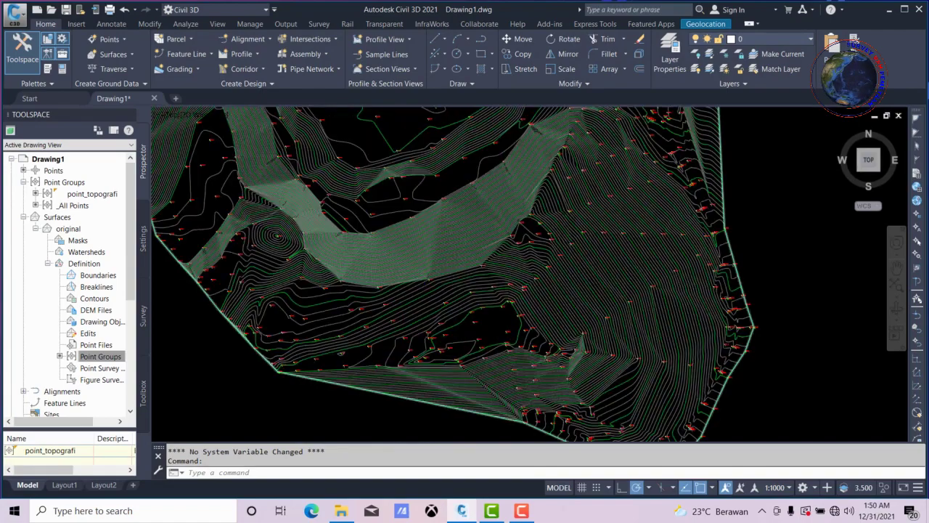
scroll(465, 249, "up", 3)
scroll(481, 276, "down", 3)
scroll(481, 276, "down", 3)
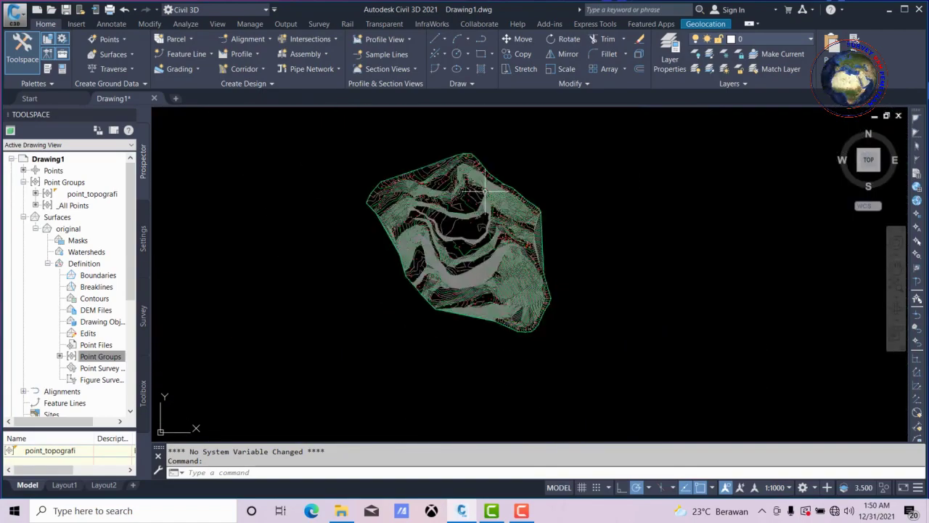
scroll(396, 187, "up", 4)
scroll(396, 188, "up", 3)
scroll(417, 205, "up", 2)
scroll(427, 203, "up", 2)
scroll(429, 201, "down", 1)
scroll(396, 239, "down", 4)
scroll(392, 247, "up", 4)
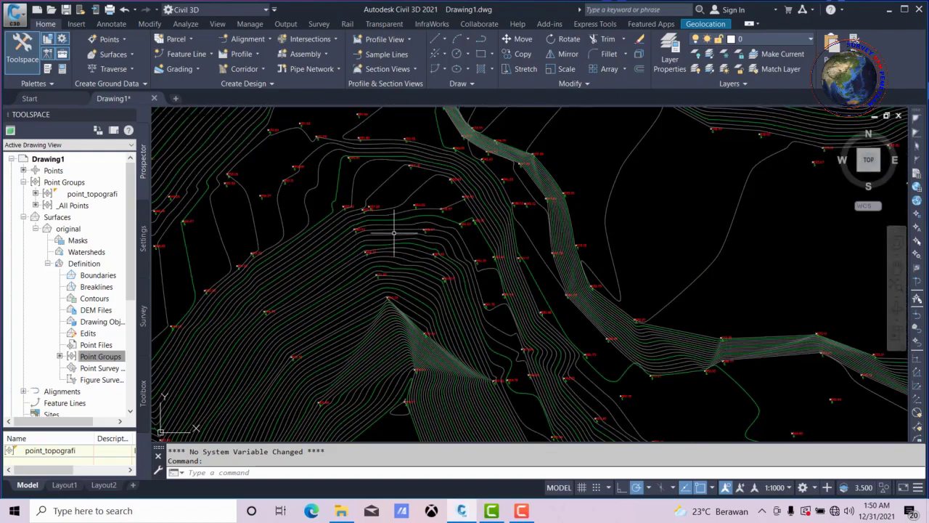
scroll(395, 227, "down", 1)
scroll(395, 228, "down", 3)
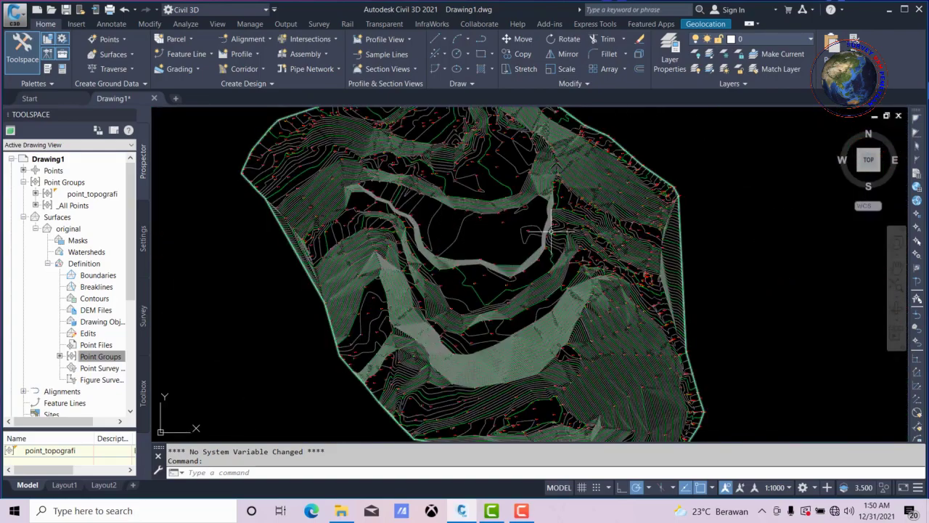
scroll(589, 221, "up", 4)
scroll(590, 222, "down", 2)
scroll(589, 222, "down", 2)
scroll(632, 292, "up", 4)
scroll(509, 295, "down", 2)
scroll(509, 296, "down", 2)
scroll(509, 276, "down", 2)
scroll(502, 175, "up", 3)
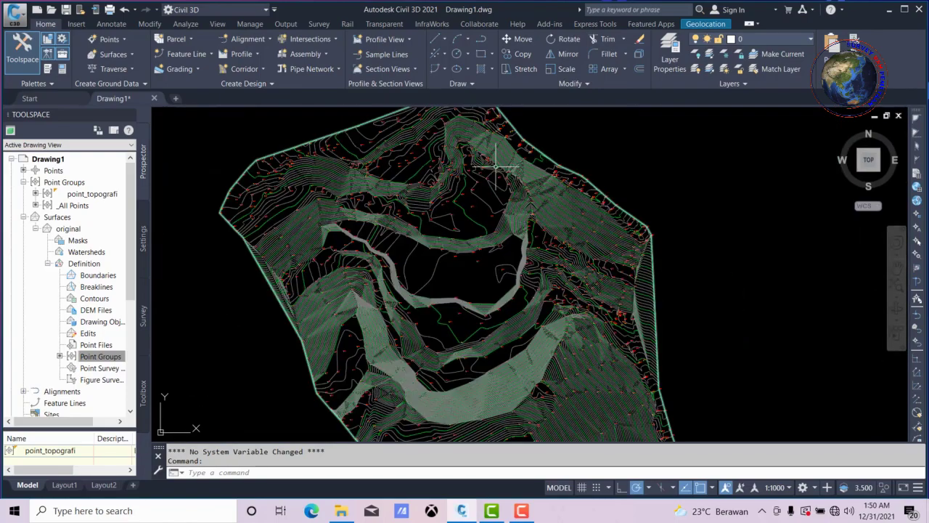
scroll(502, 175, "down", 2)
scroll(530, 307, "up", 4)
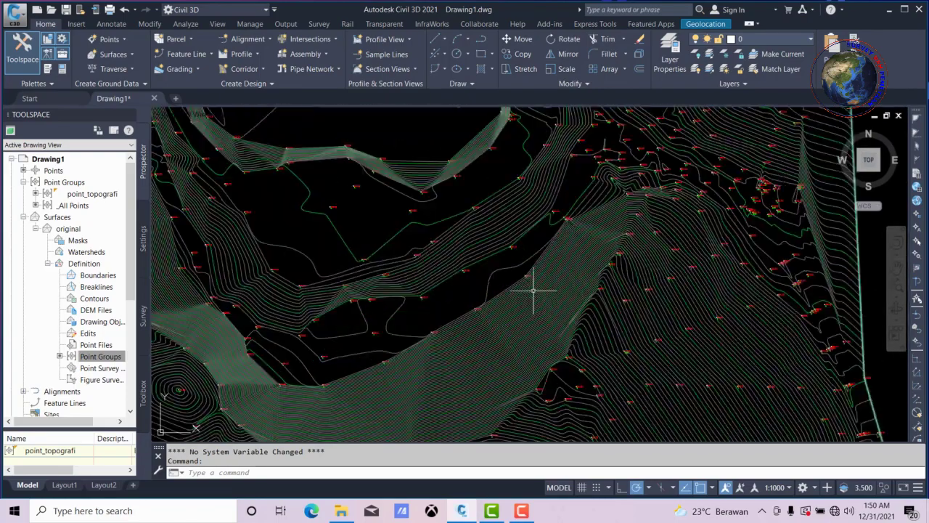
scroll(641, 267, "down", 1)
middle_click_drag(643, 259, 534, 273)
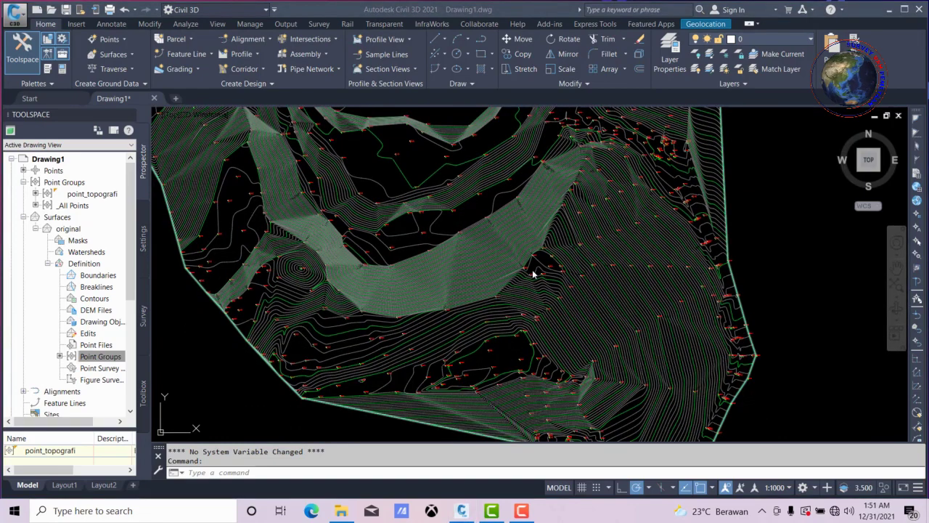